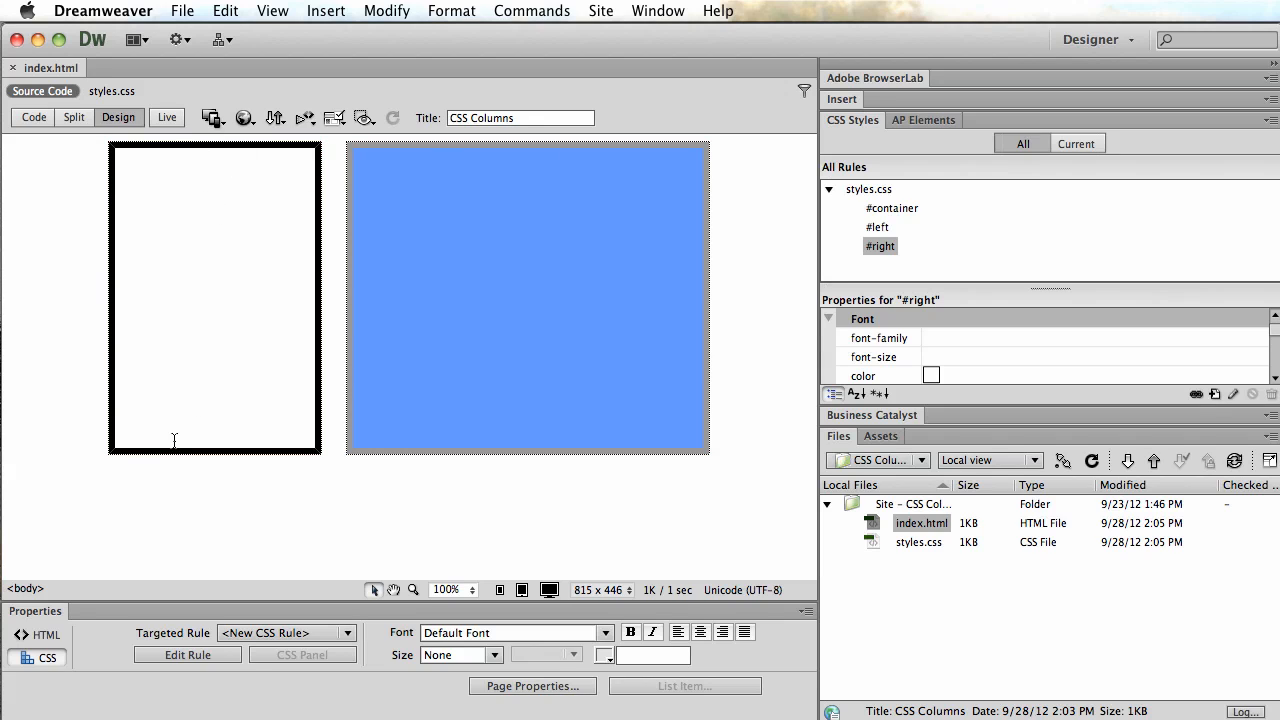
- Examine the HTML source of index.html for the container, left and right divs, and return to the design layout
click(545, 205)
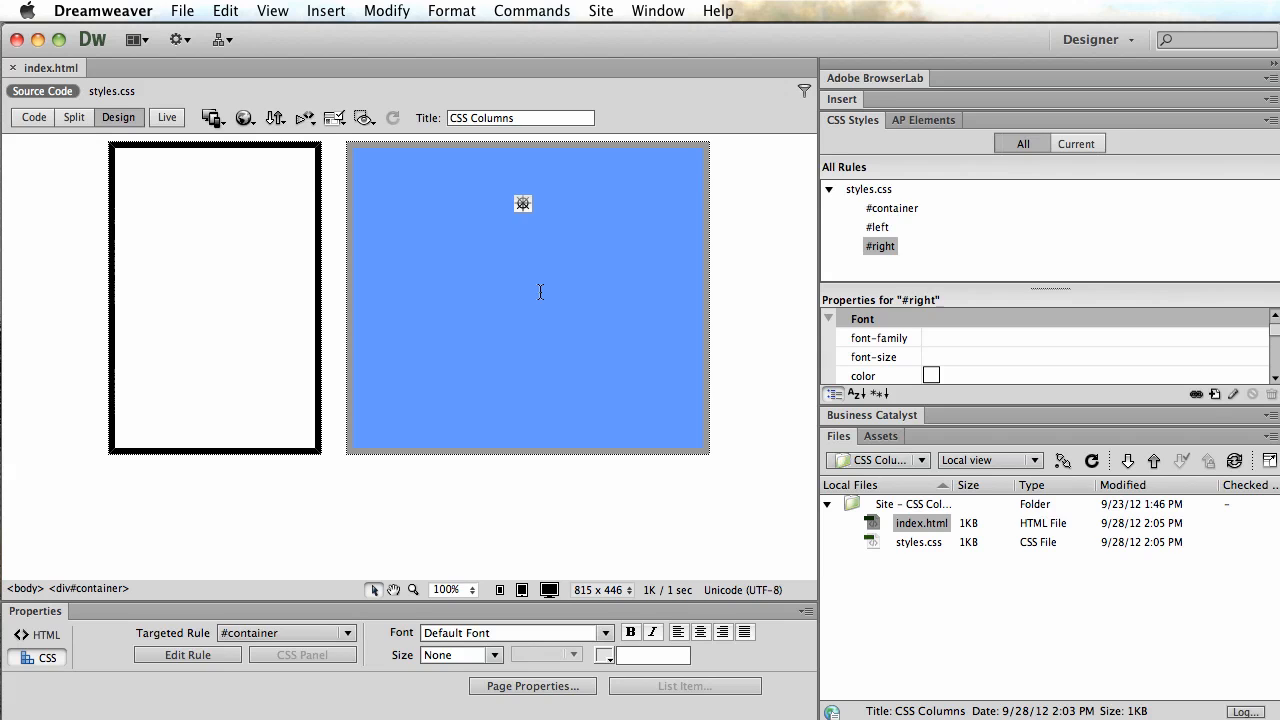
click(36, 119)
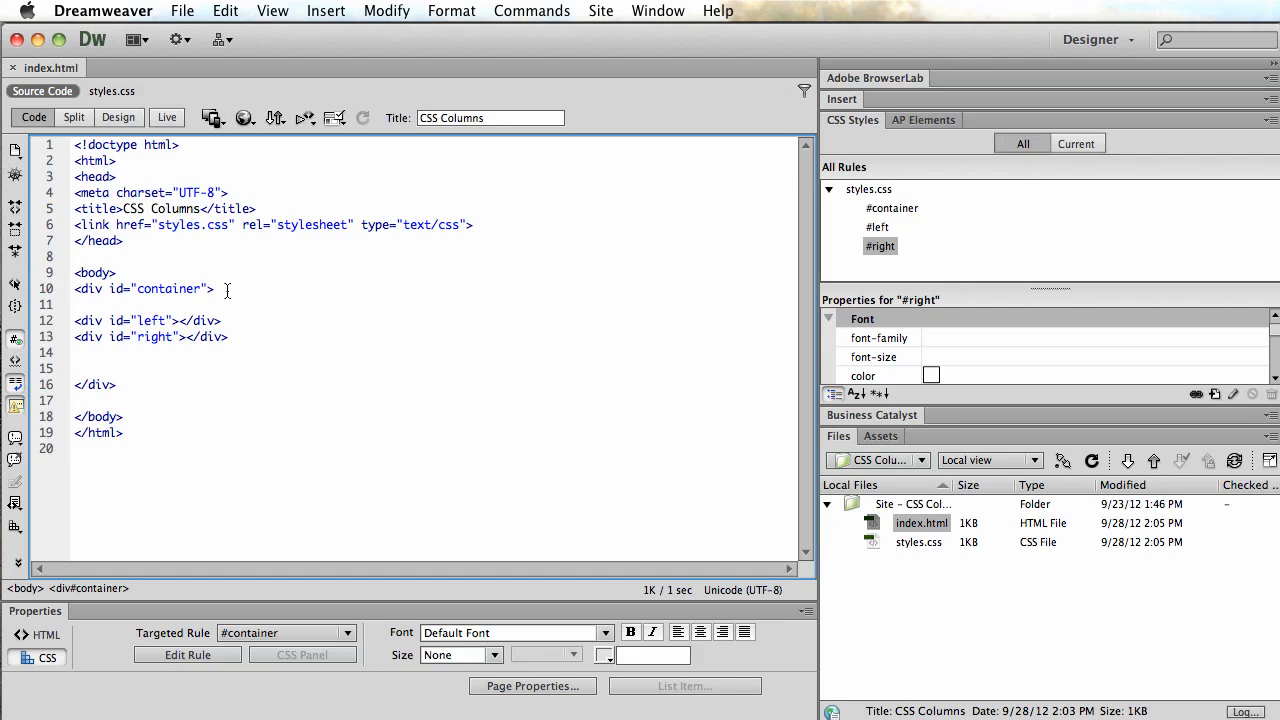
click(124, 118)
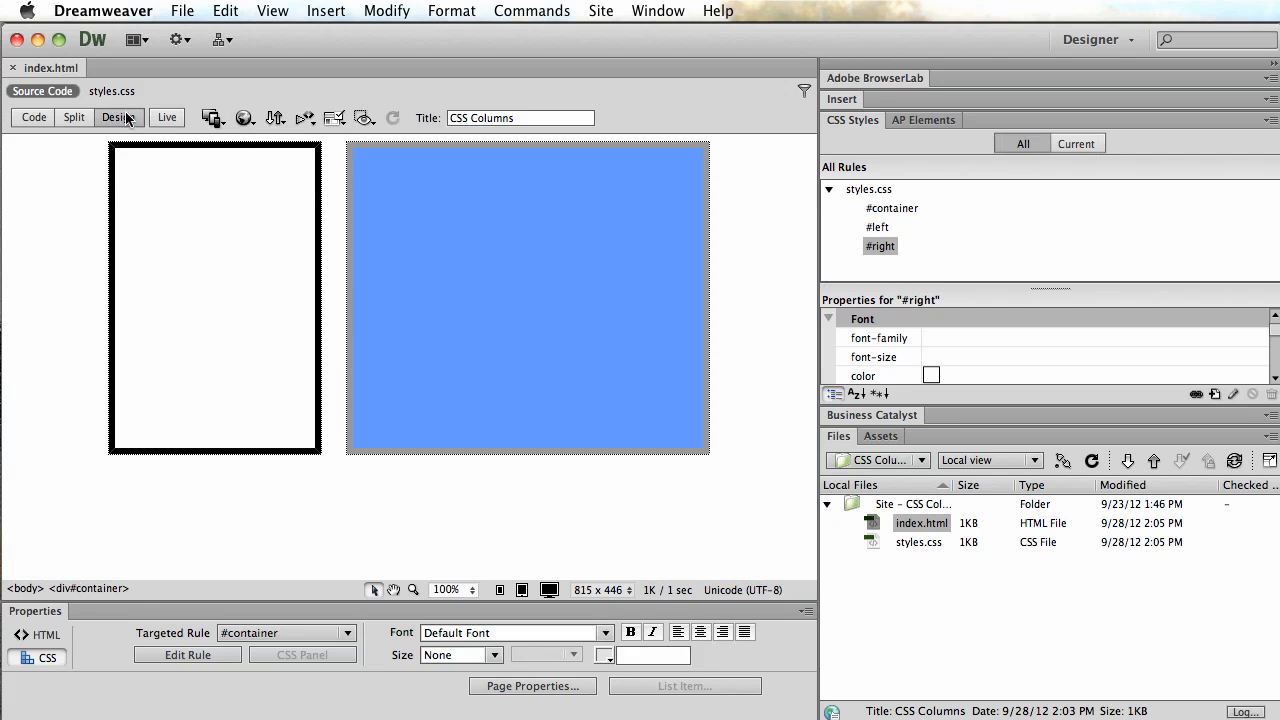
click(1214, 393)
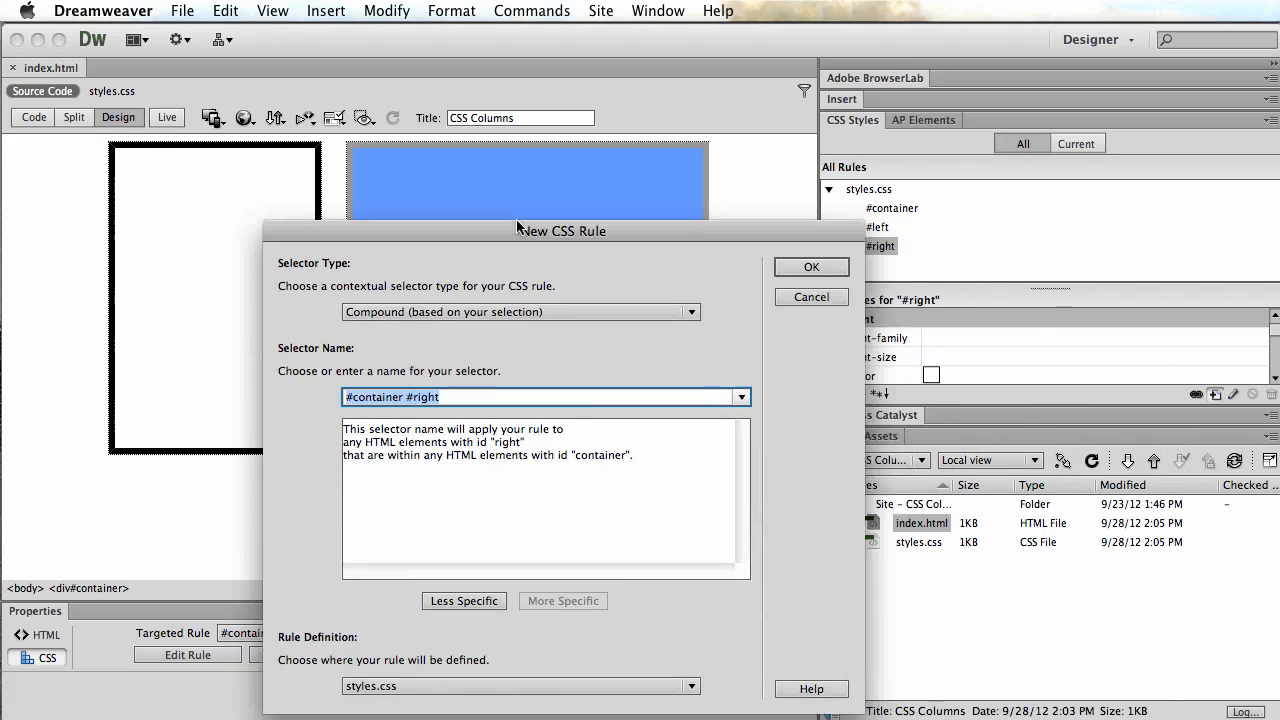
click(388, 277)
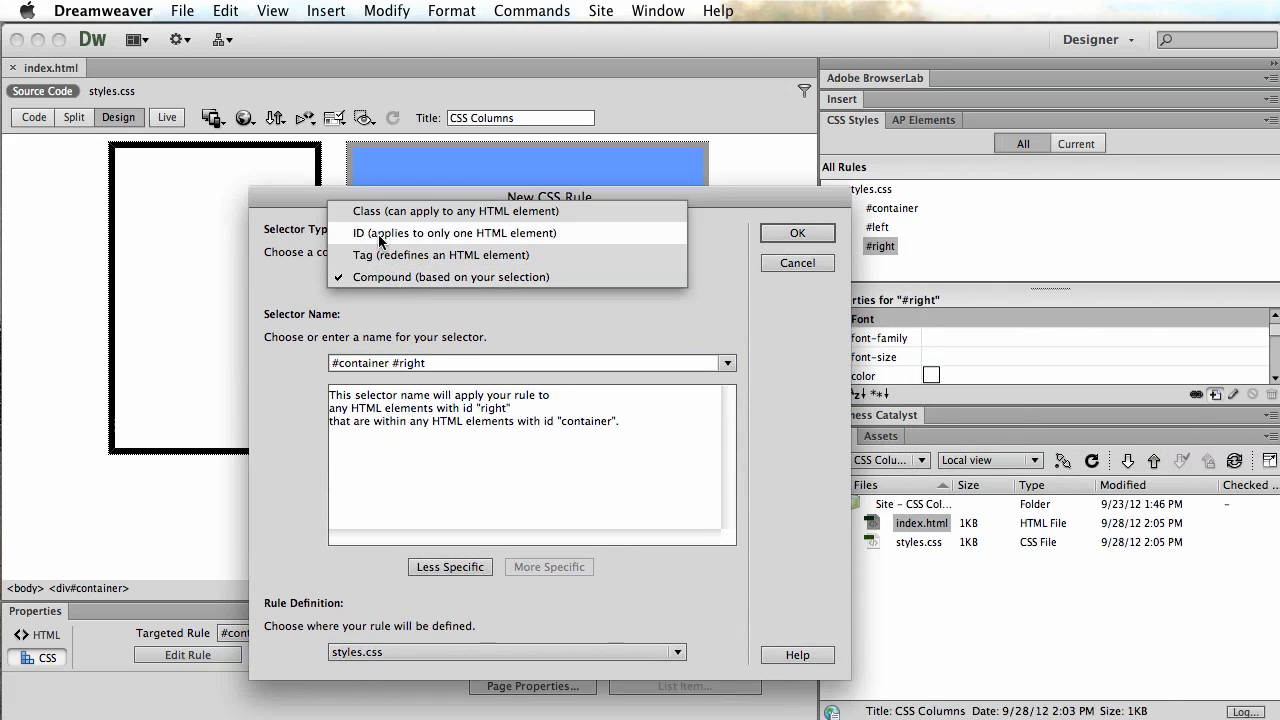
click(430, 233)
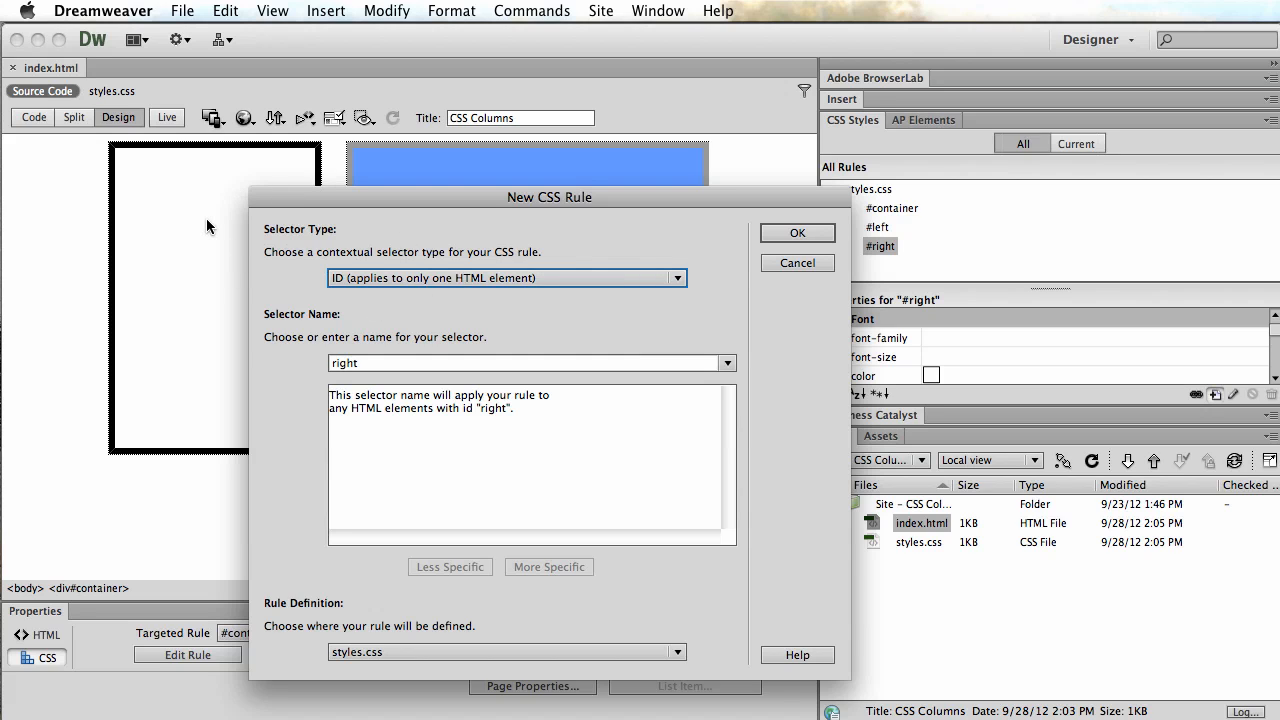
click(790, 263)
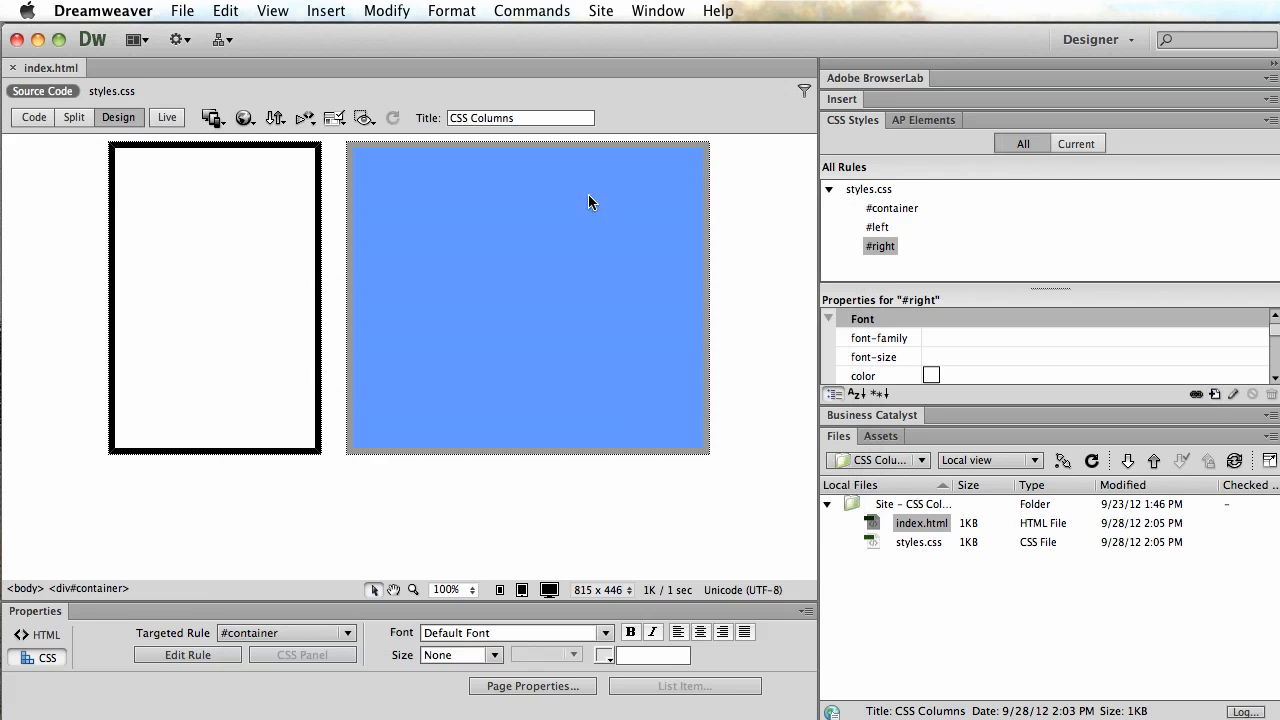
- Examine the #container, #left and #right rules in styles.css and return to the design layout
click(105, 92)
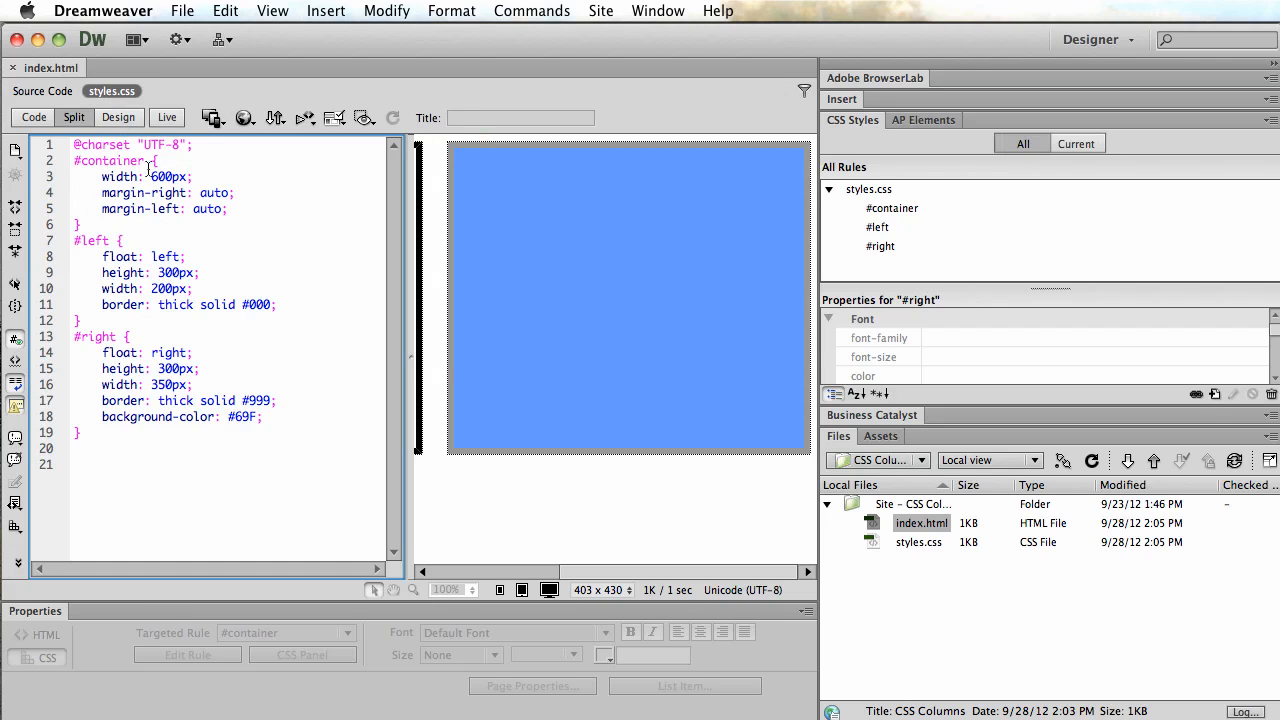
drag(80, 161, 146, 162)
click(130, 193)
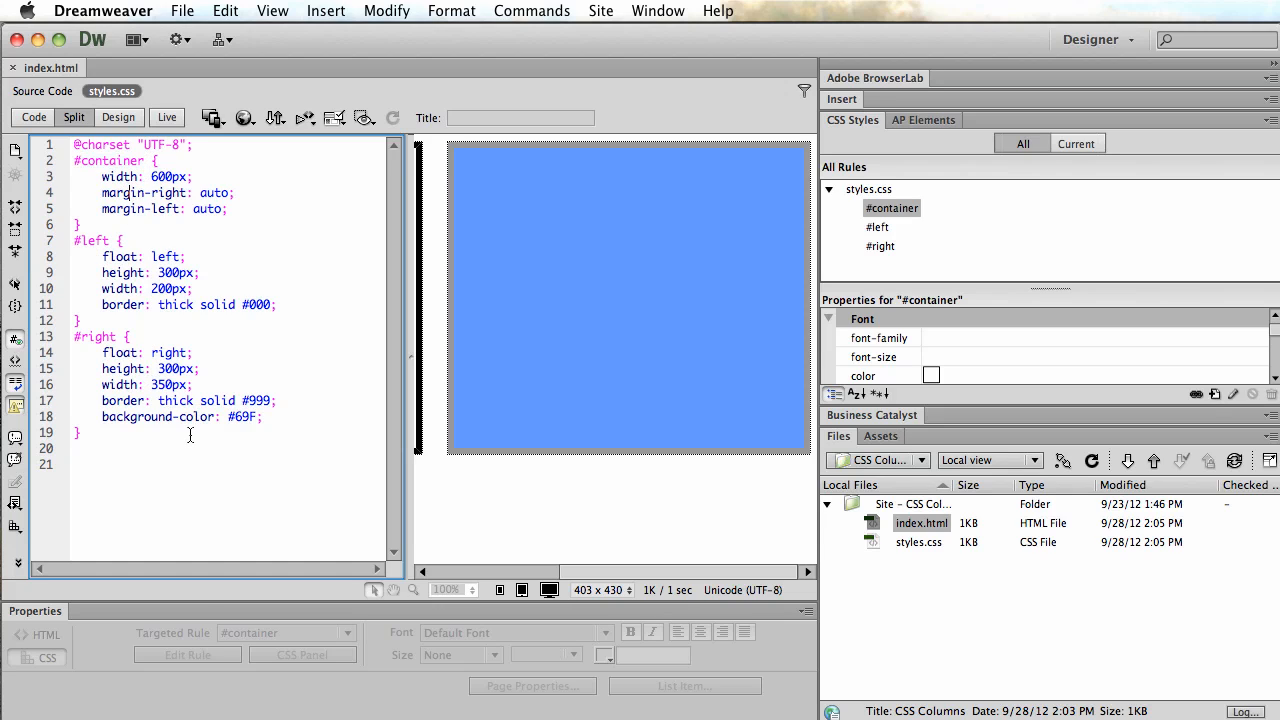
click(118, 118)
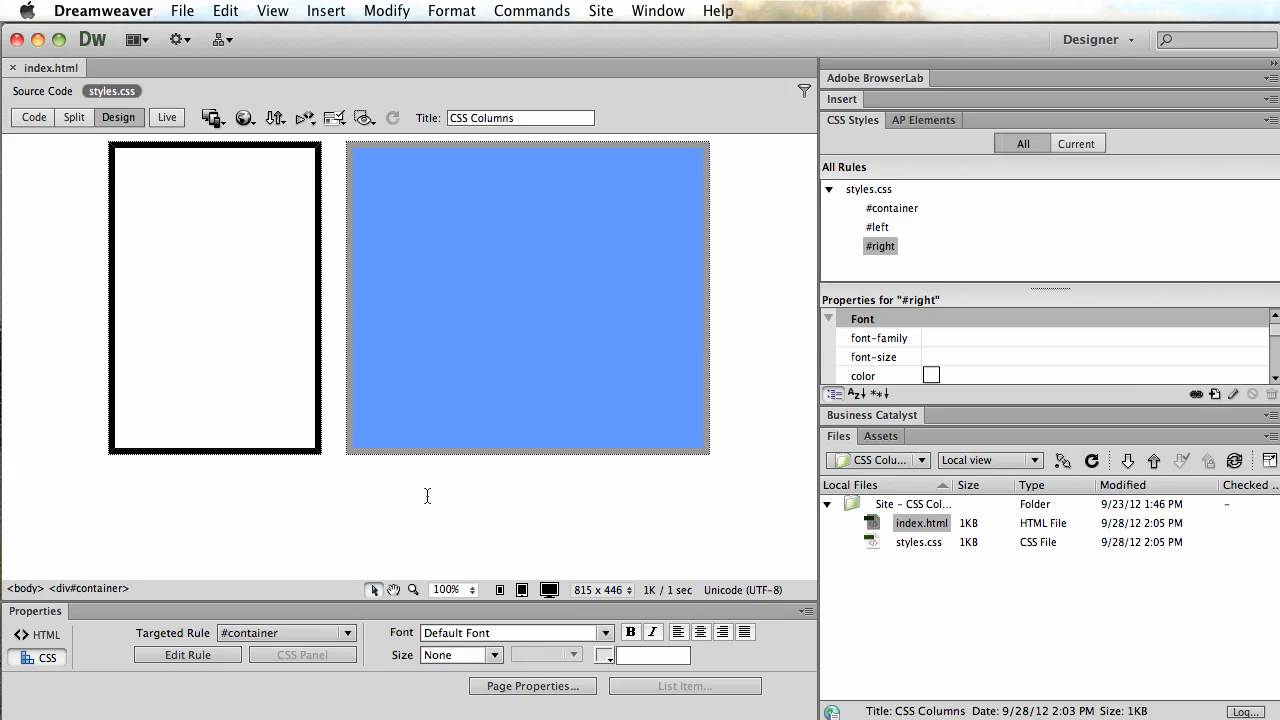
- Review the box settings of the #container rule
double_click(909, 208)
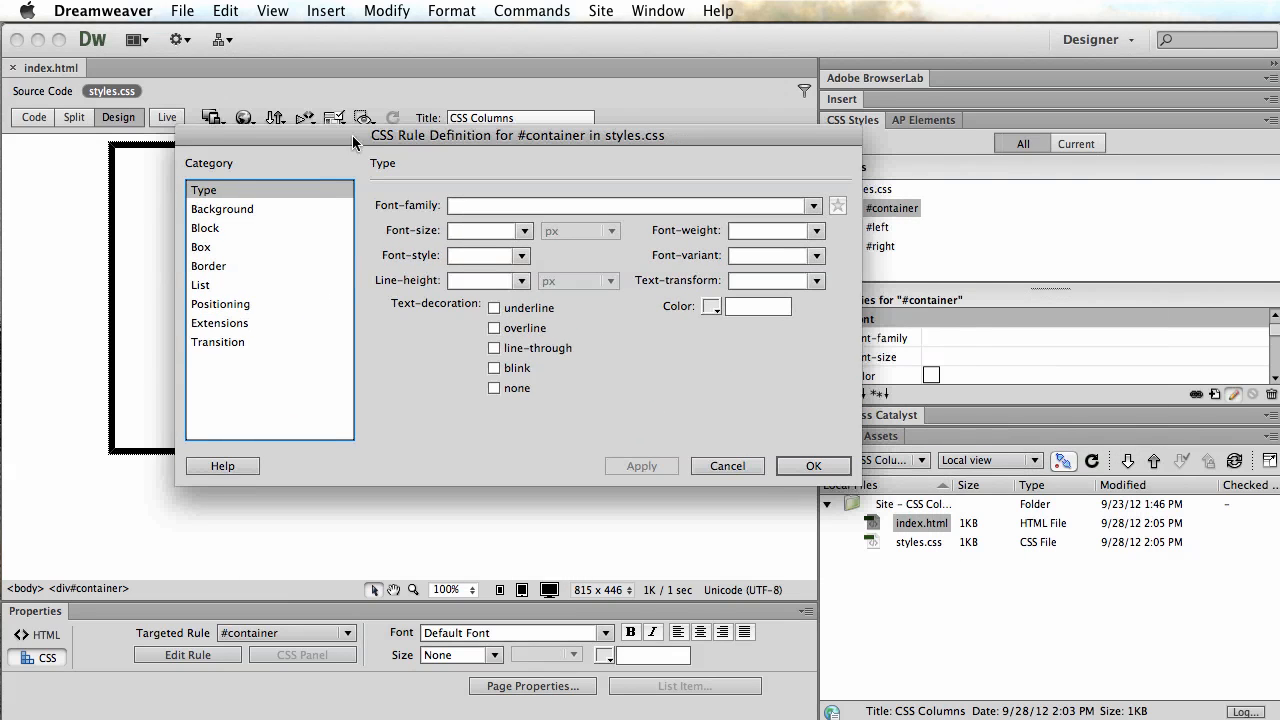
click(208, 244)
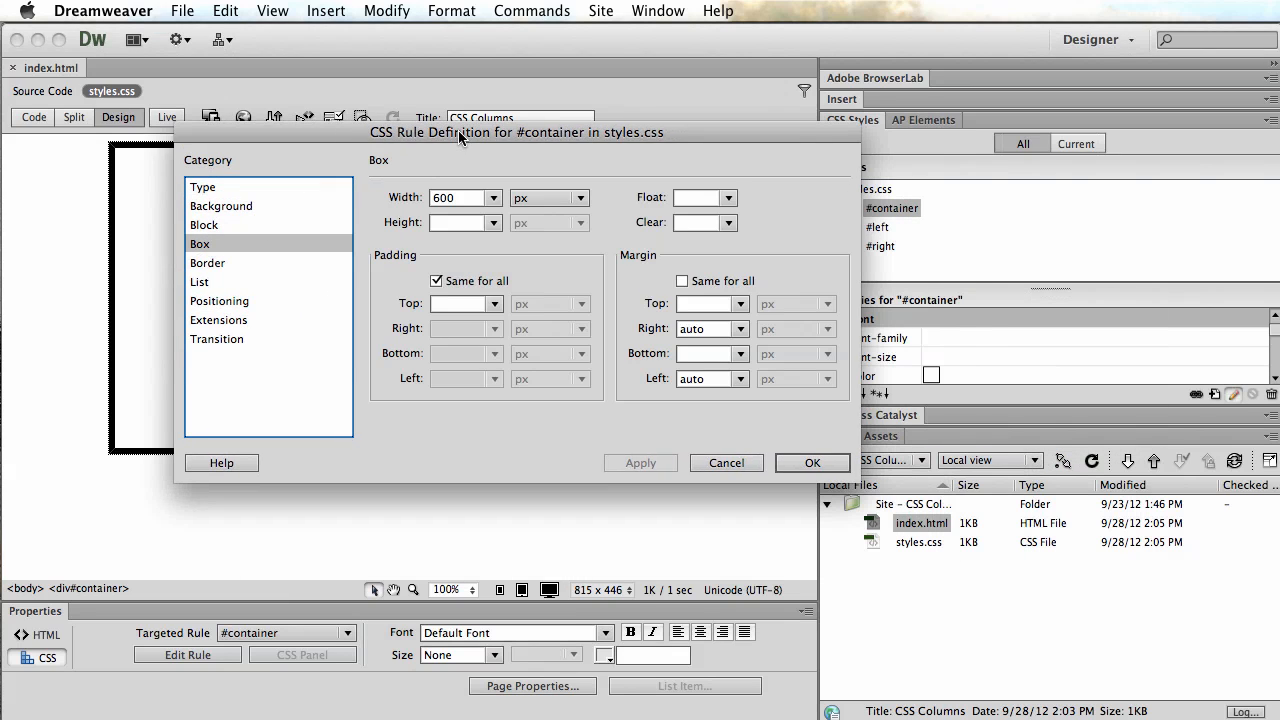
drag(458, 131, 438, 254)
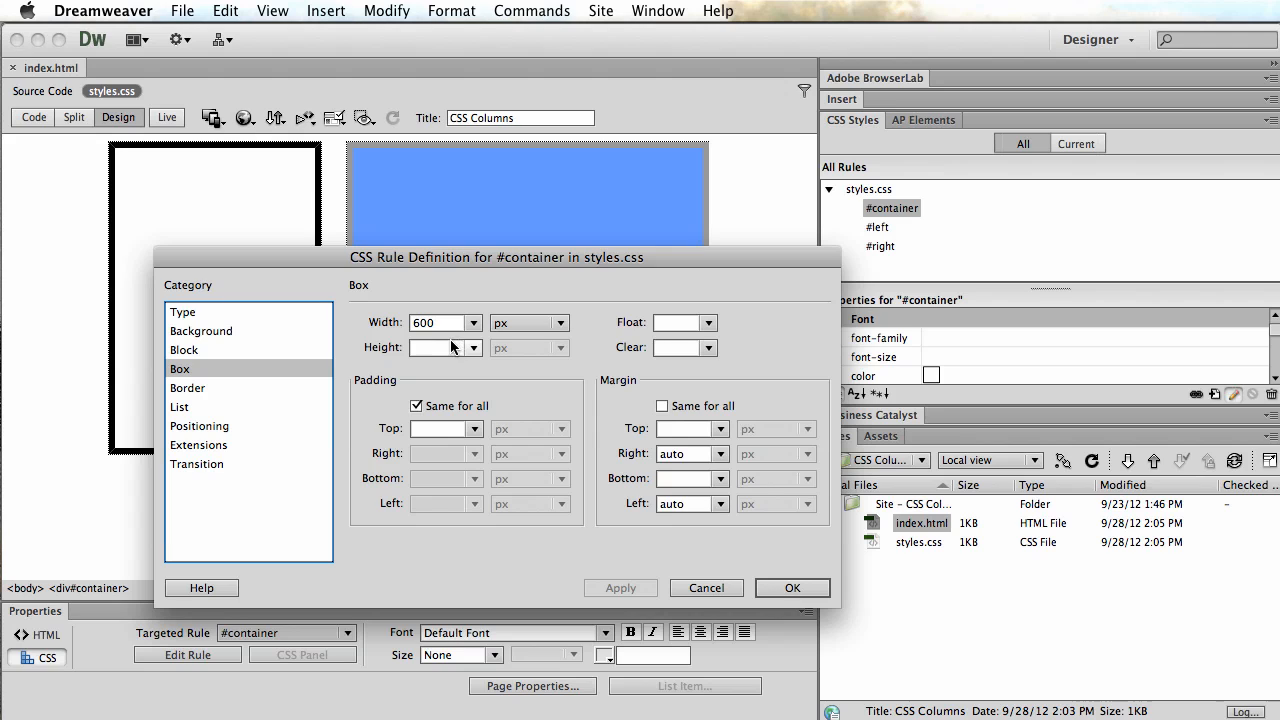
click(792, 588)
- Add an empty div with the id "header" inside the container, above the left div, and show the design layout
click(36, 118)
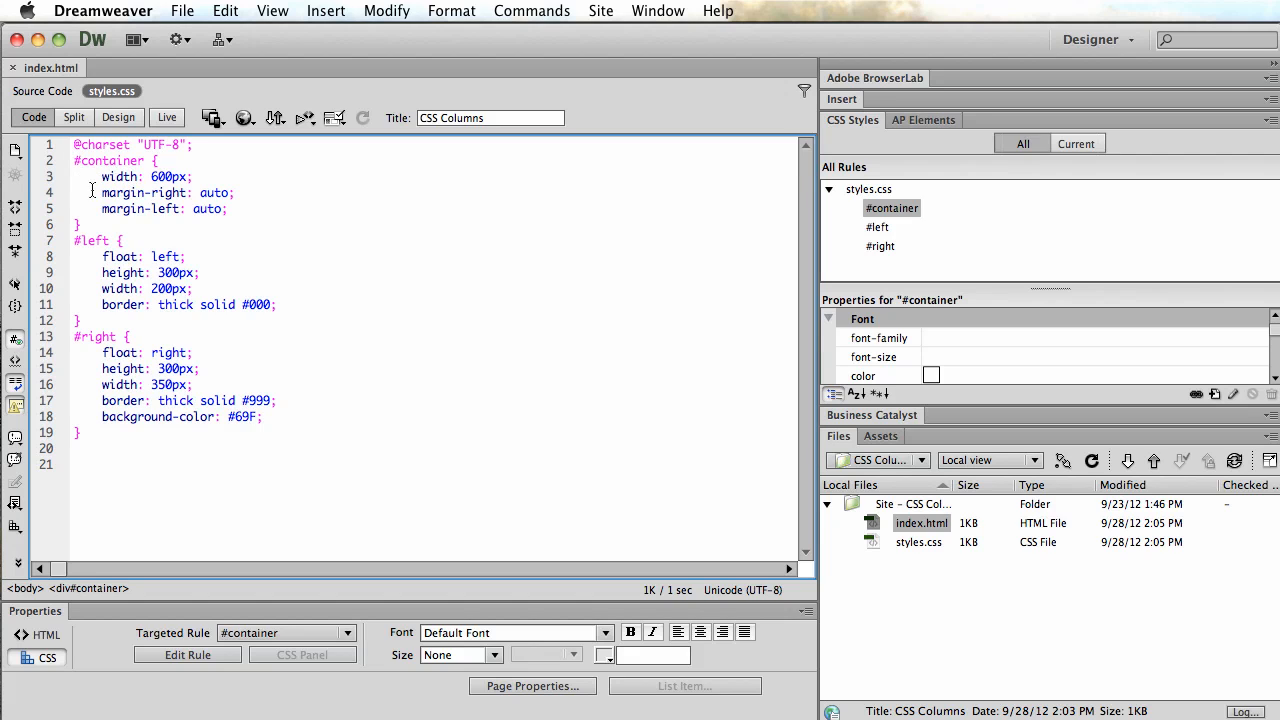
click(48, 91)
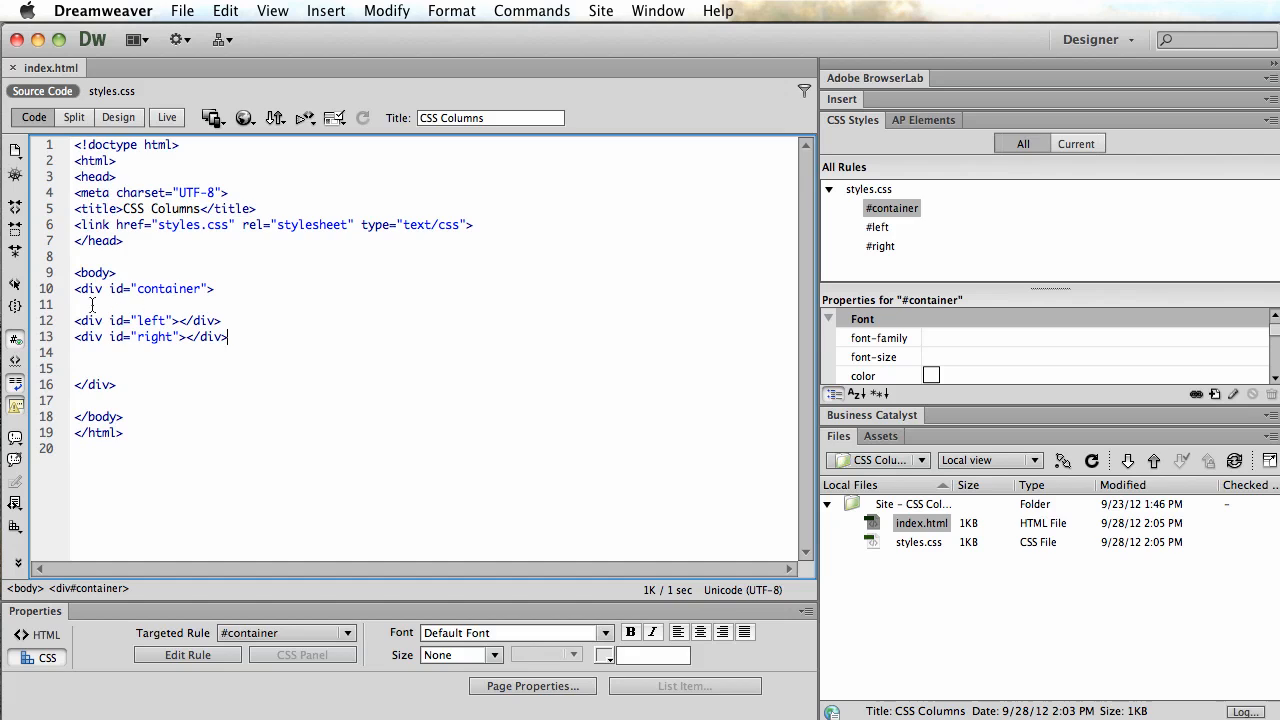
click(165, 311)
key(Return)
text(<d)
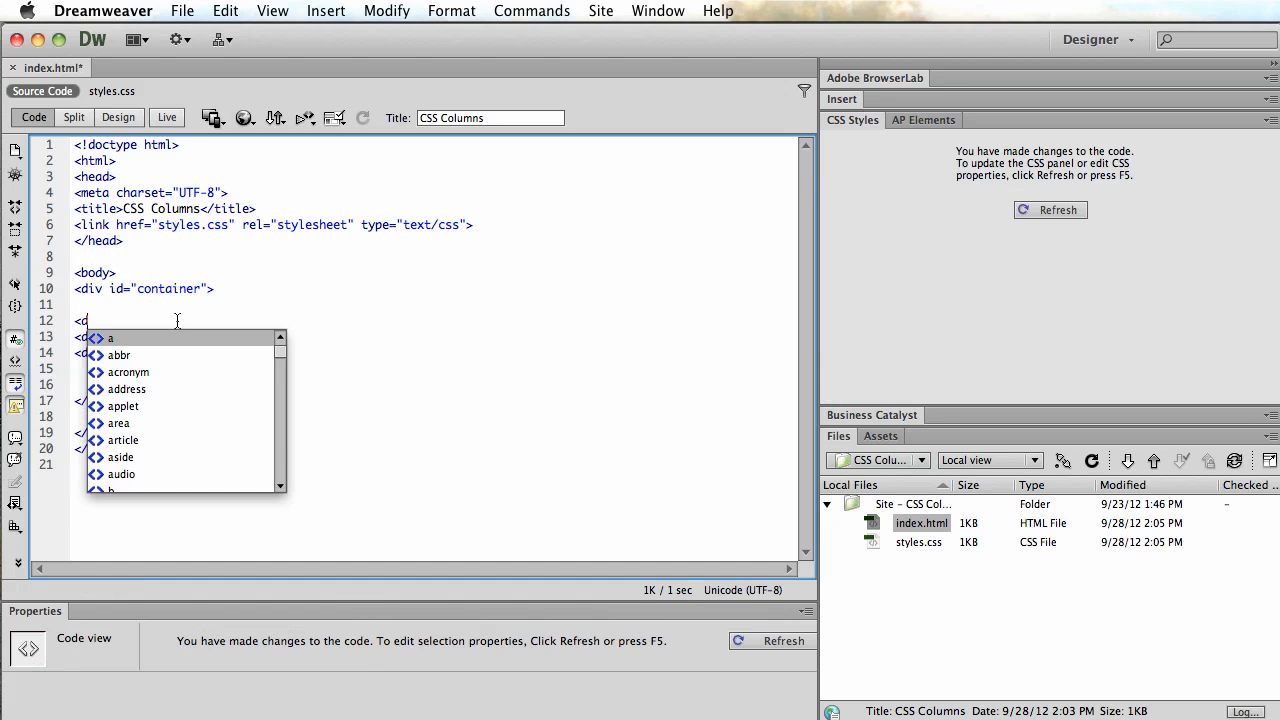
text(iv id)
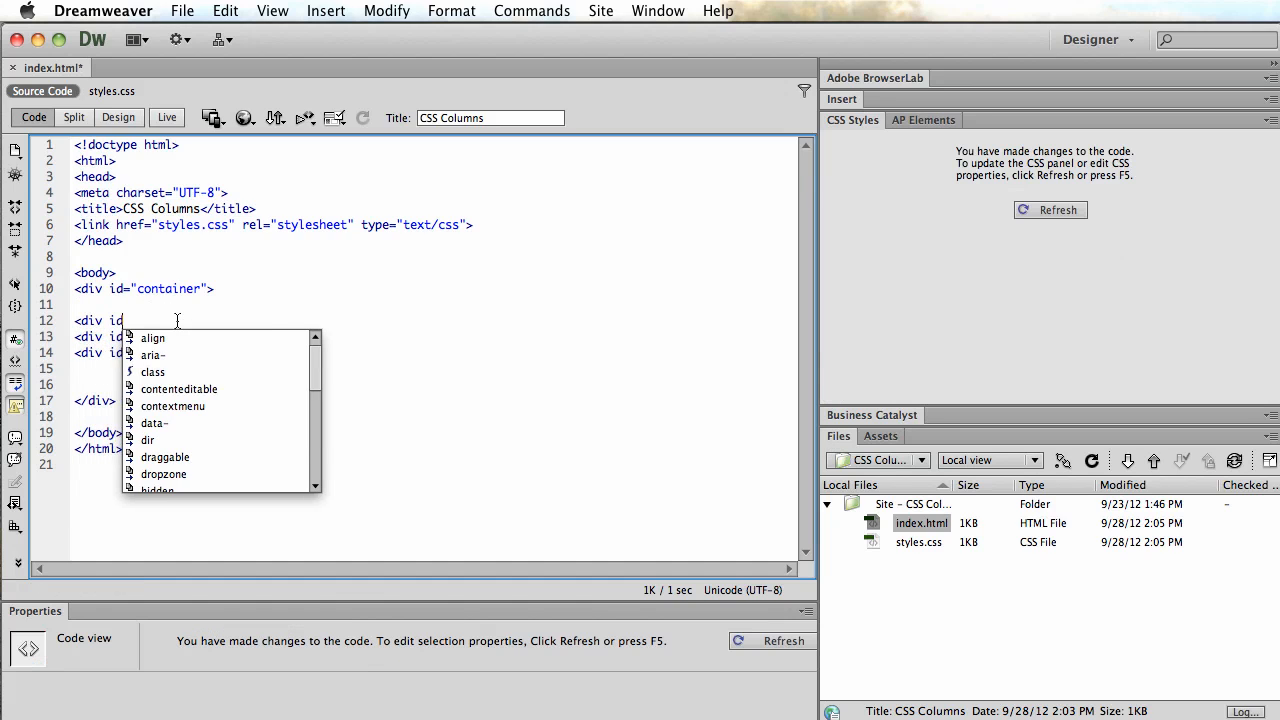
text(="head)
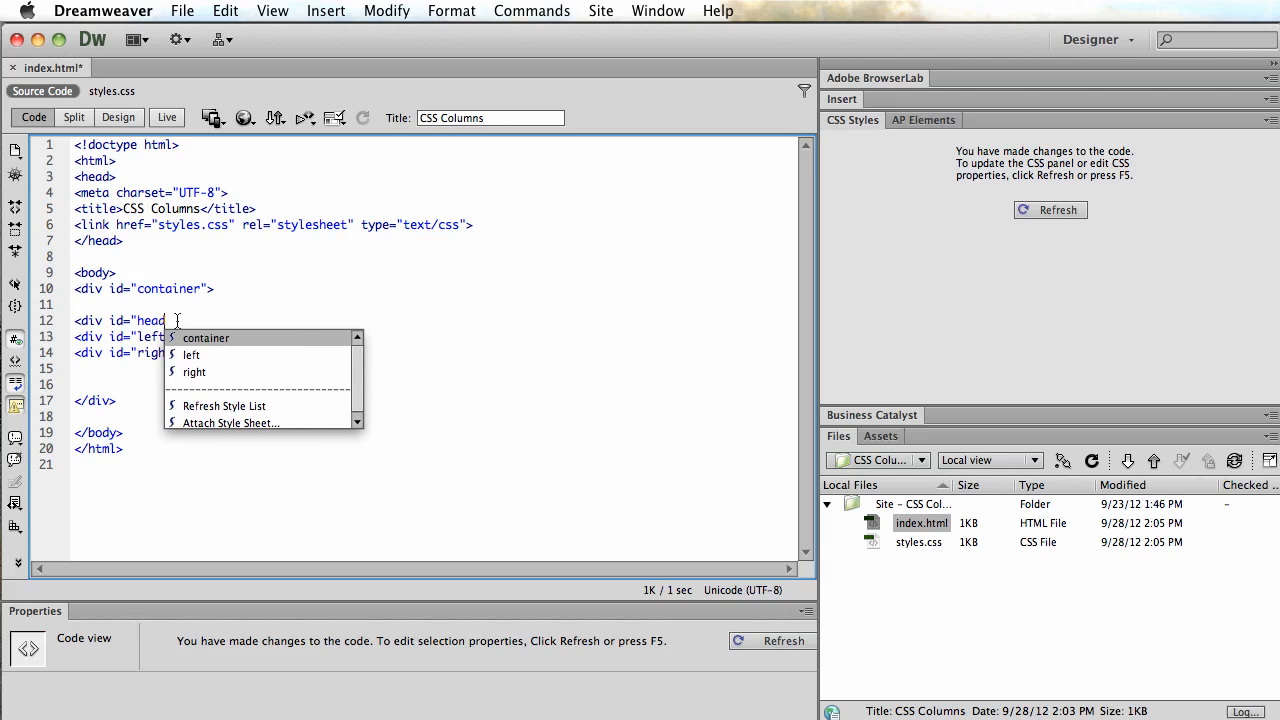
text(er">)
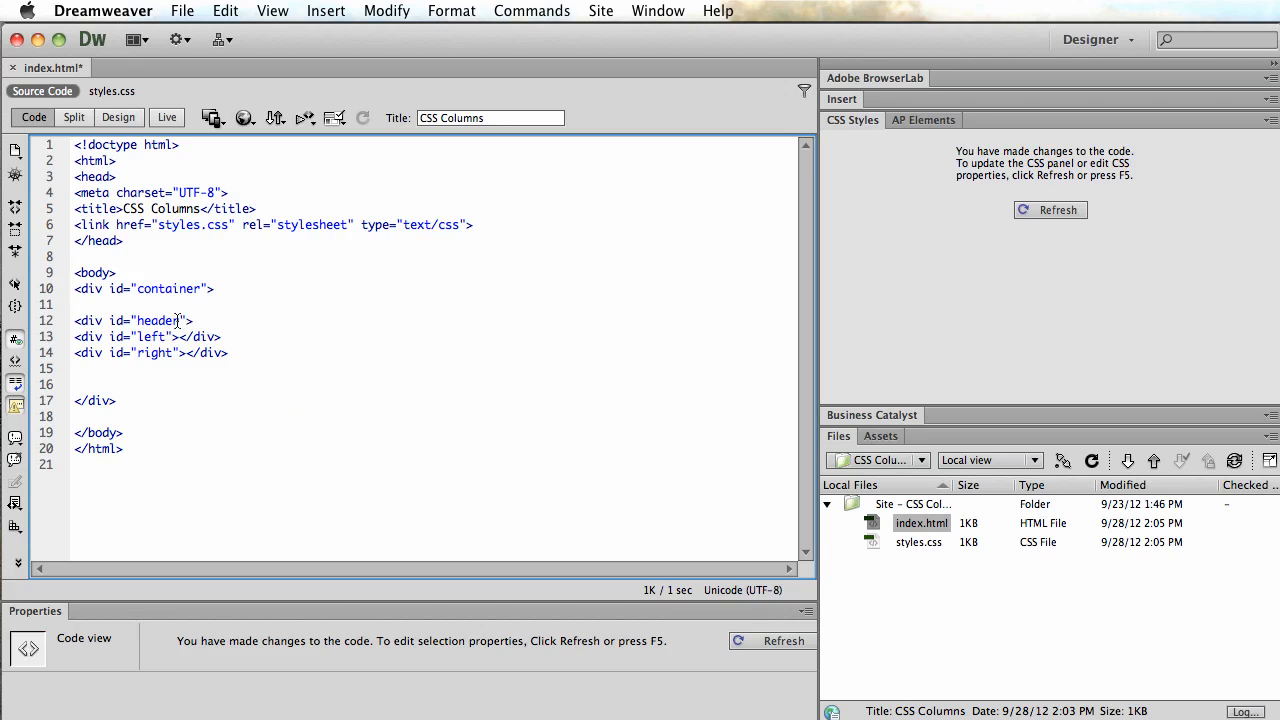
text(</div>)
click(118, 118)
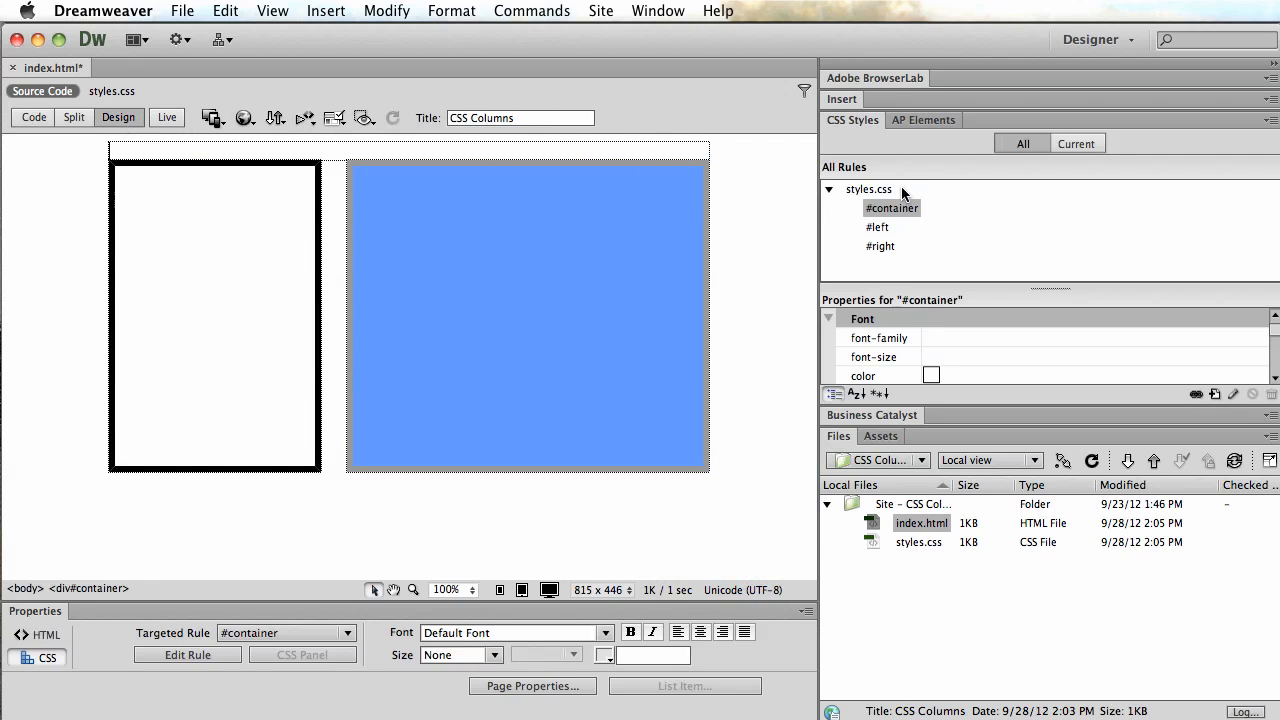
- Create a new CSS rule in styles.css with selector type ID and the selector name #header
click(1215, 395)
drag(1231, 436, 523, 184)
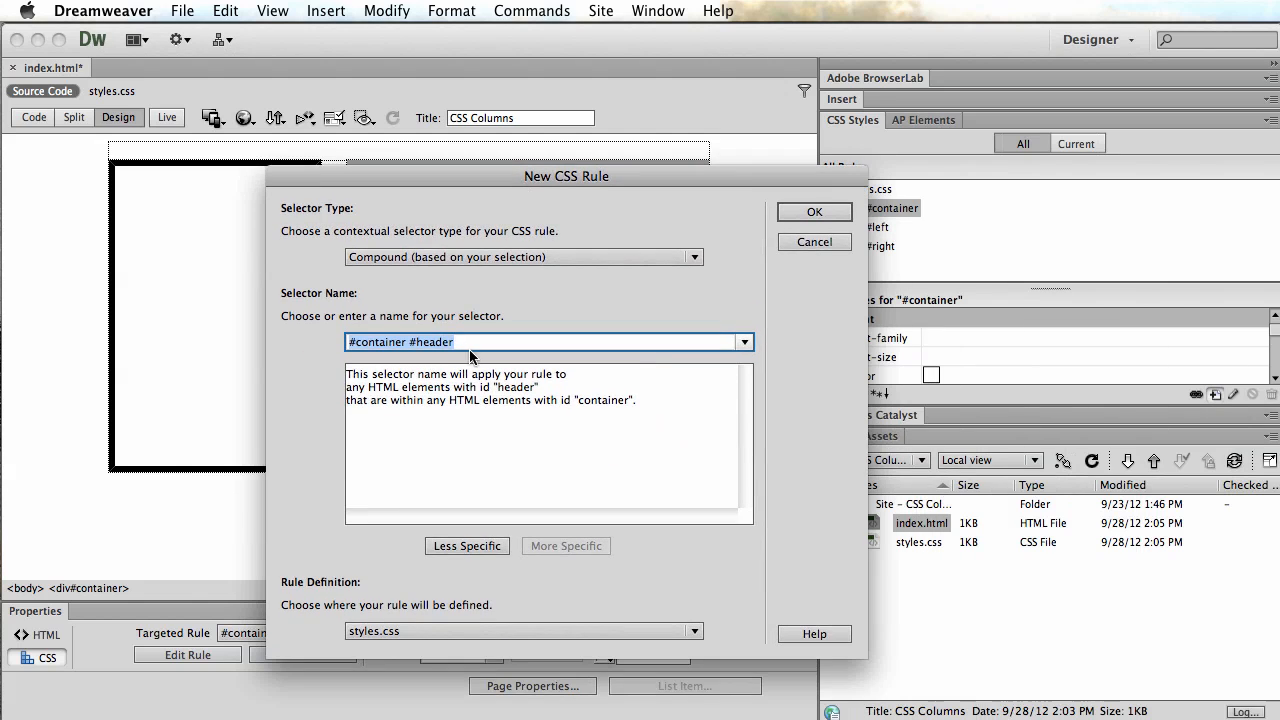
click(453, 258)
click(440, 210)
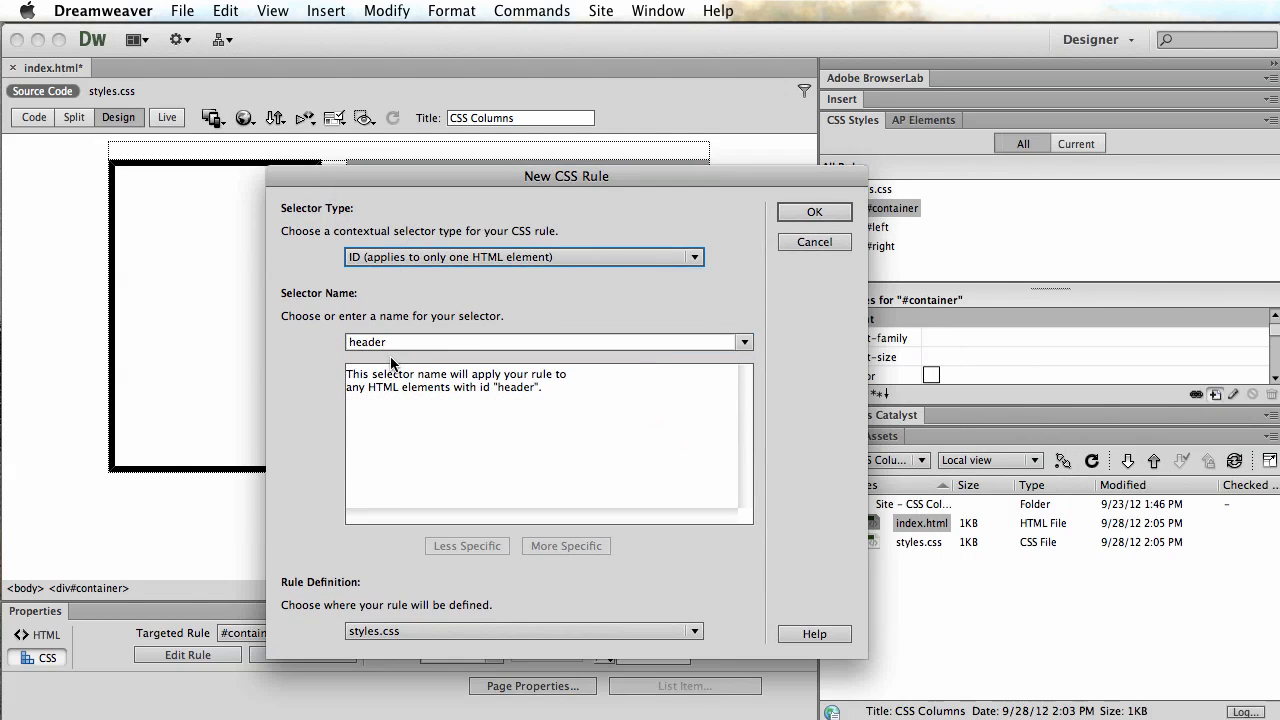
click(352, 342)
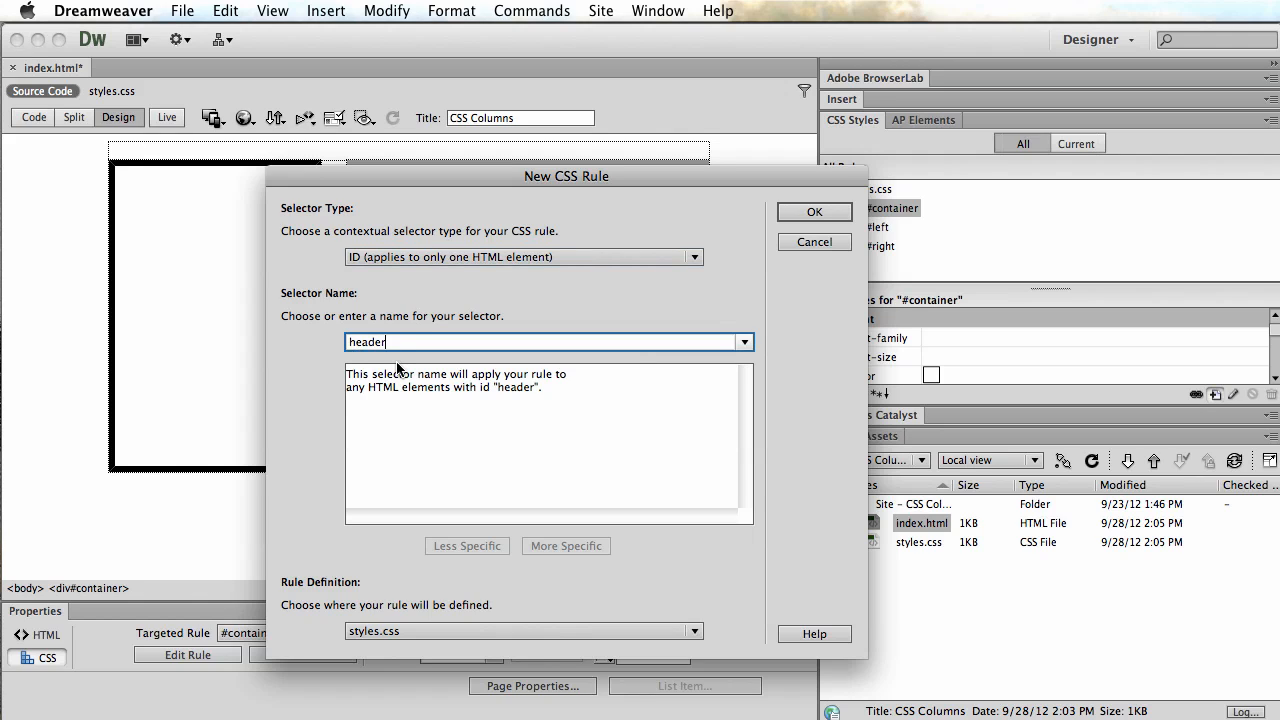
text(#header)
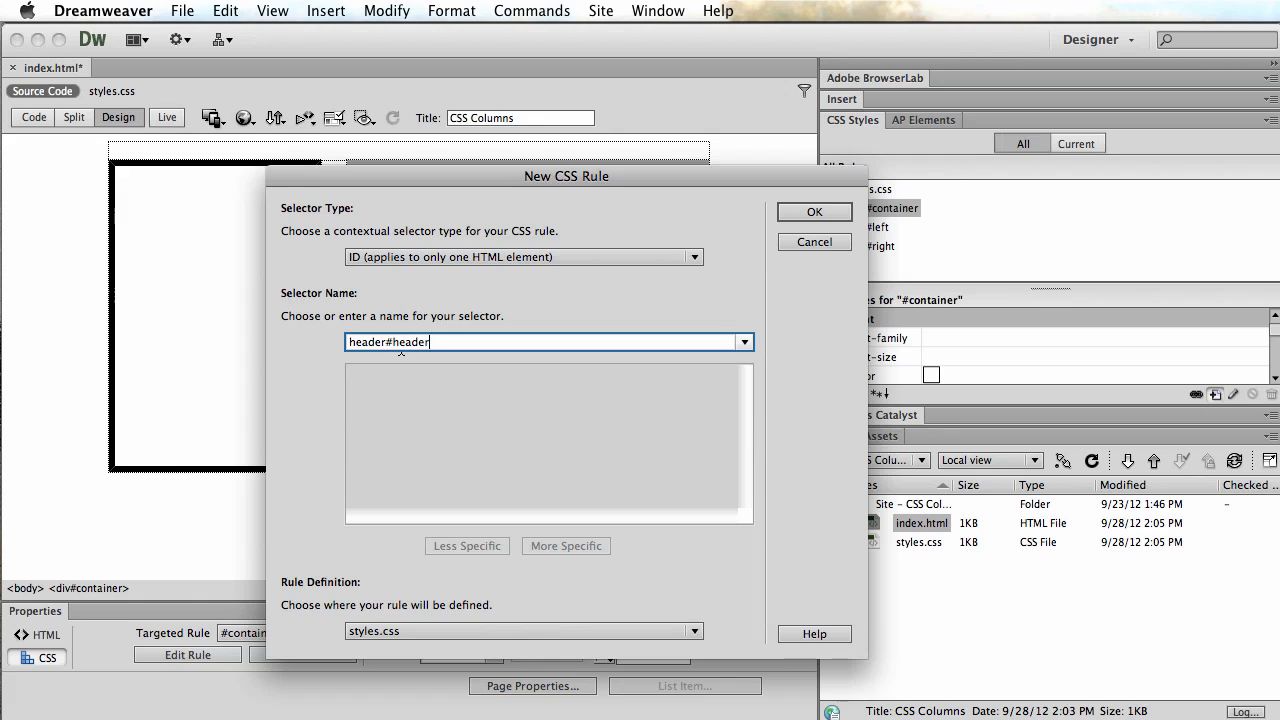
drag(386, 342, 291, 347)
key(BackSpace)
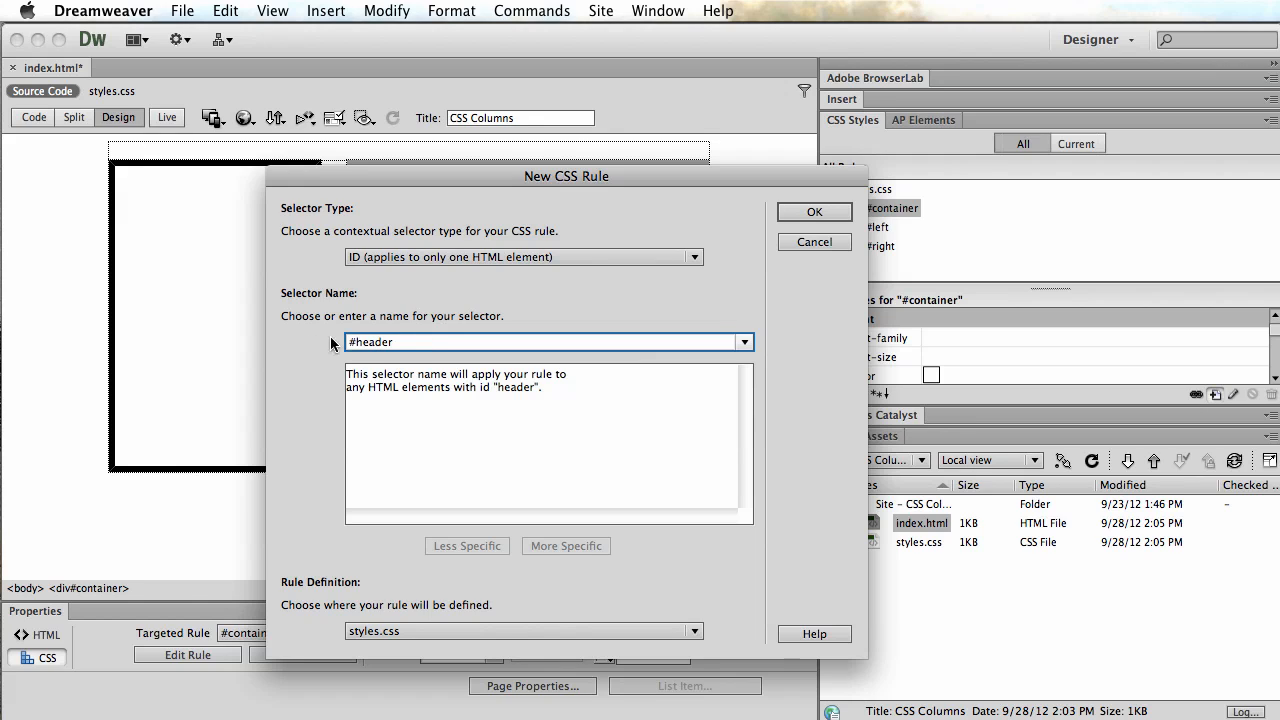
click(409, 345)
click(814, 214)
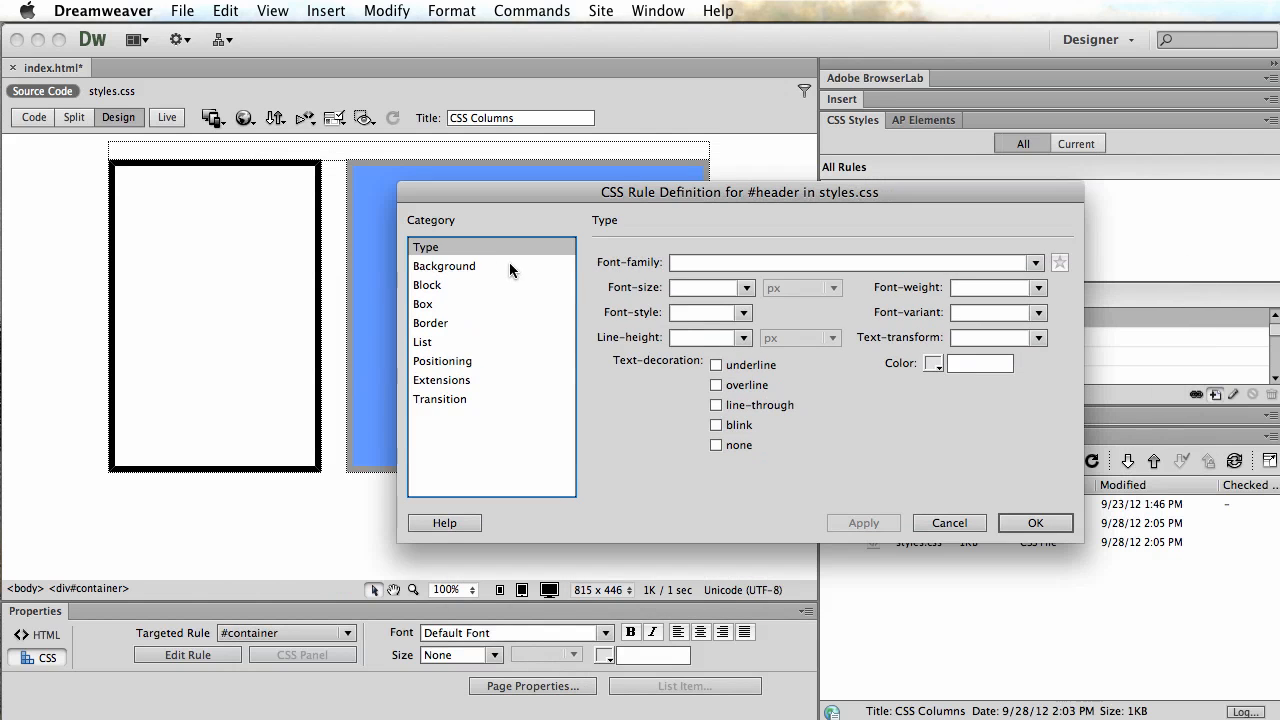
- Set the #header rule's box width to 600 px and height to 75 px
click(428, 303)
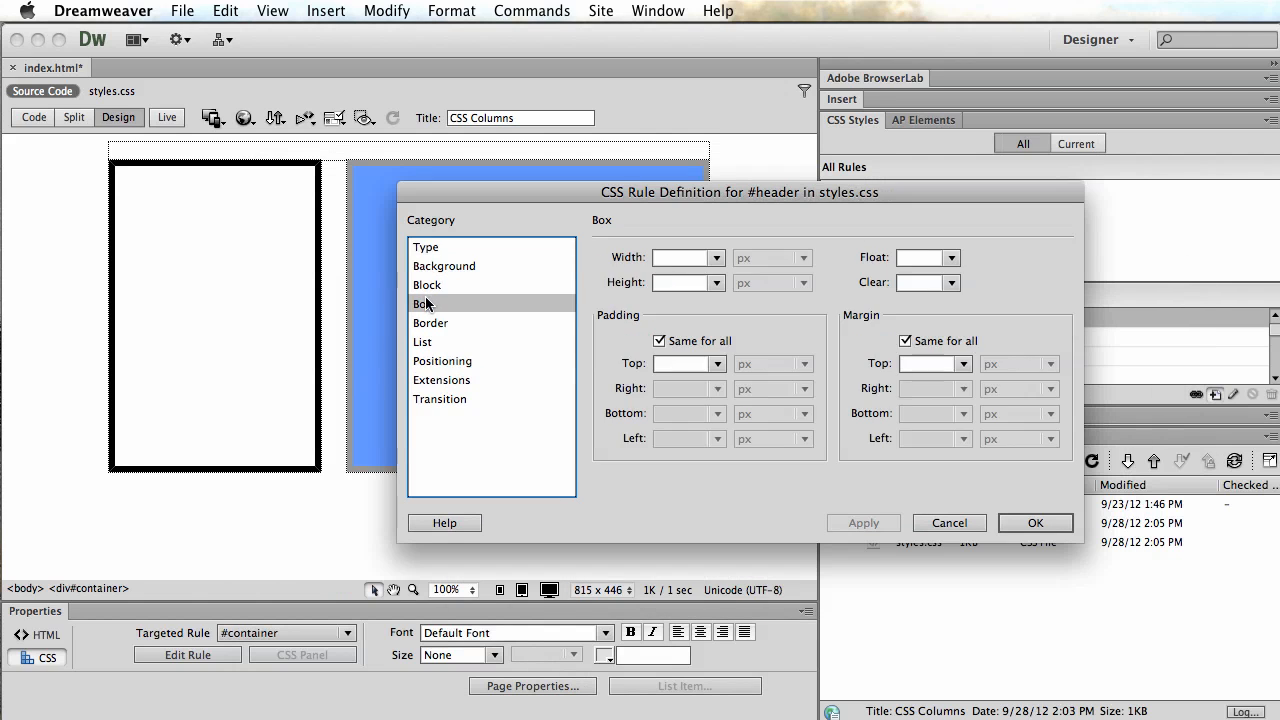
click(680, 258)
text(3)
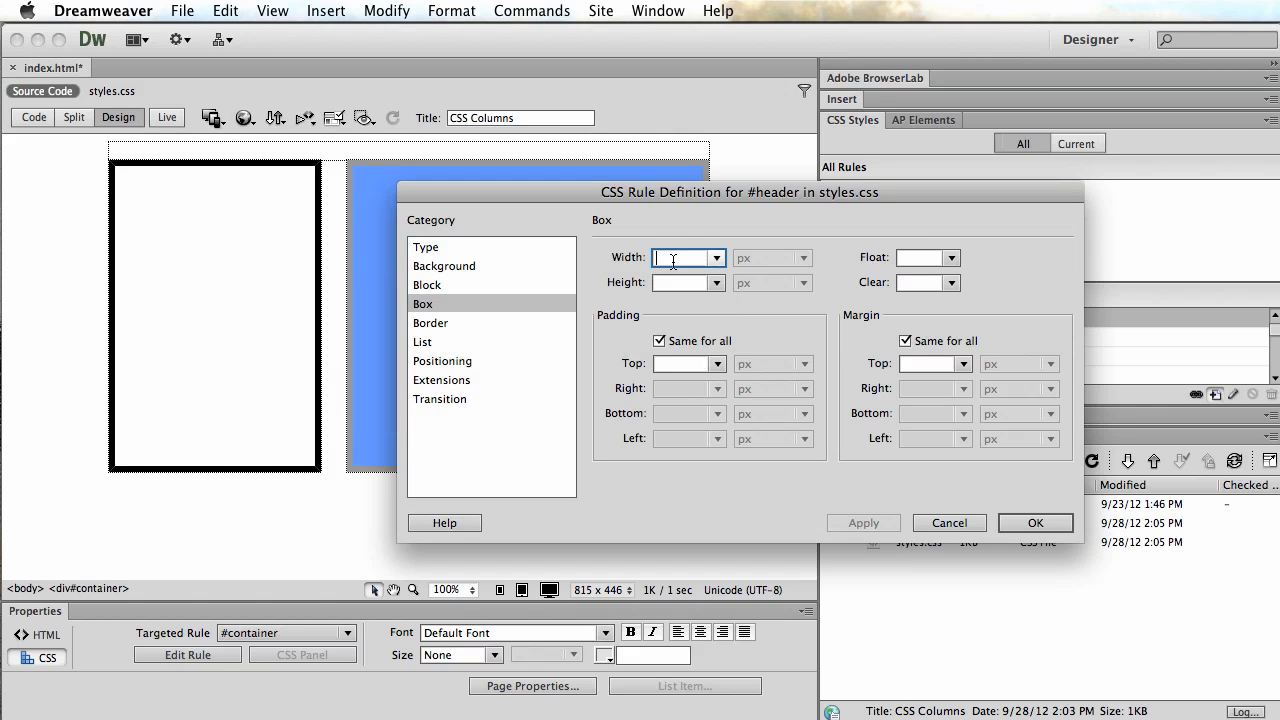
key(BackSpace)
text(600)
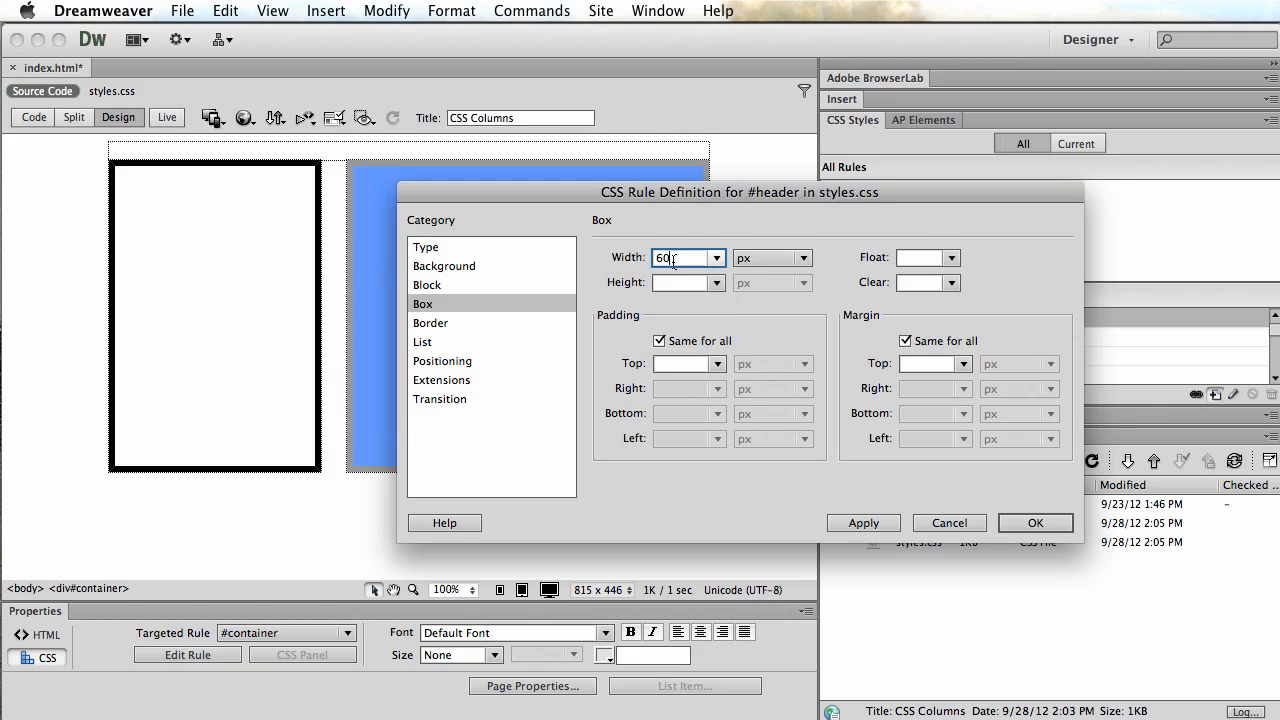
click(668, 284)
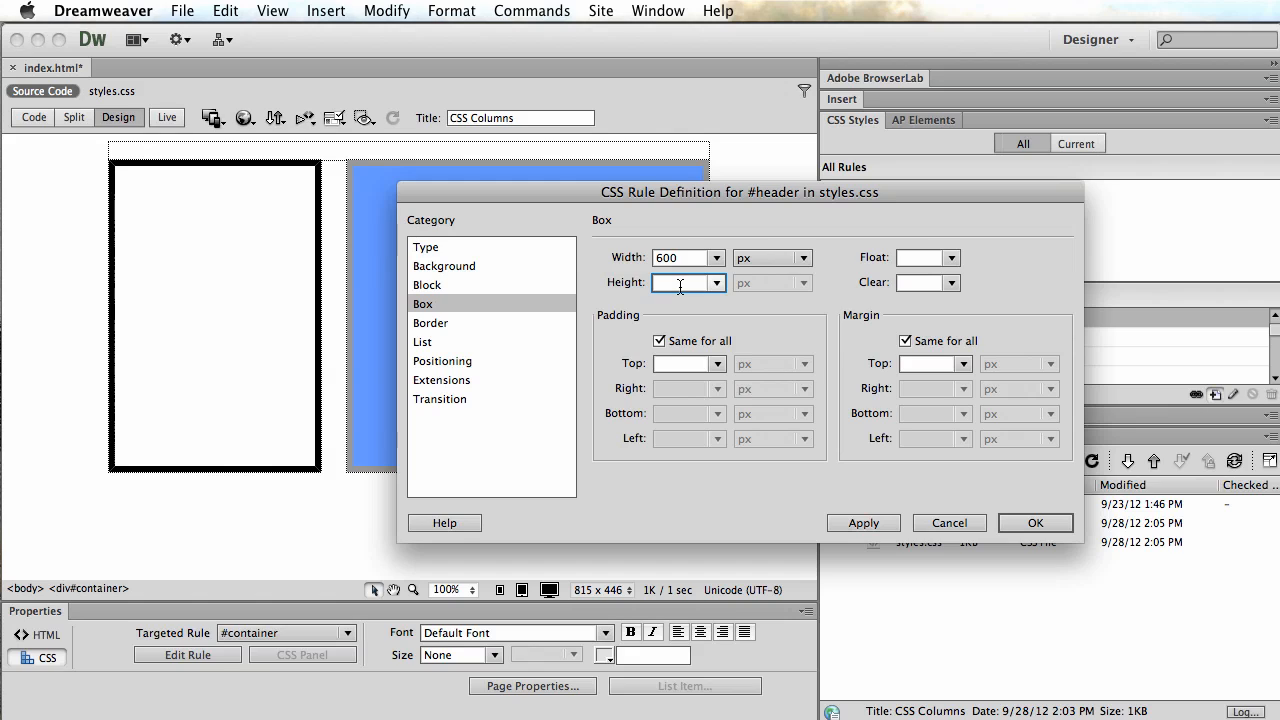
text(75)
click(884, 524)
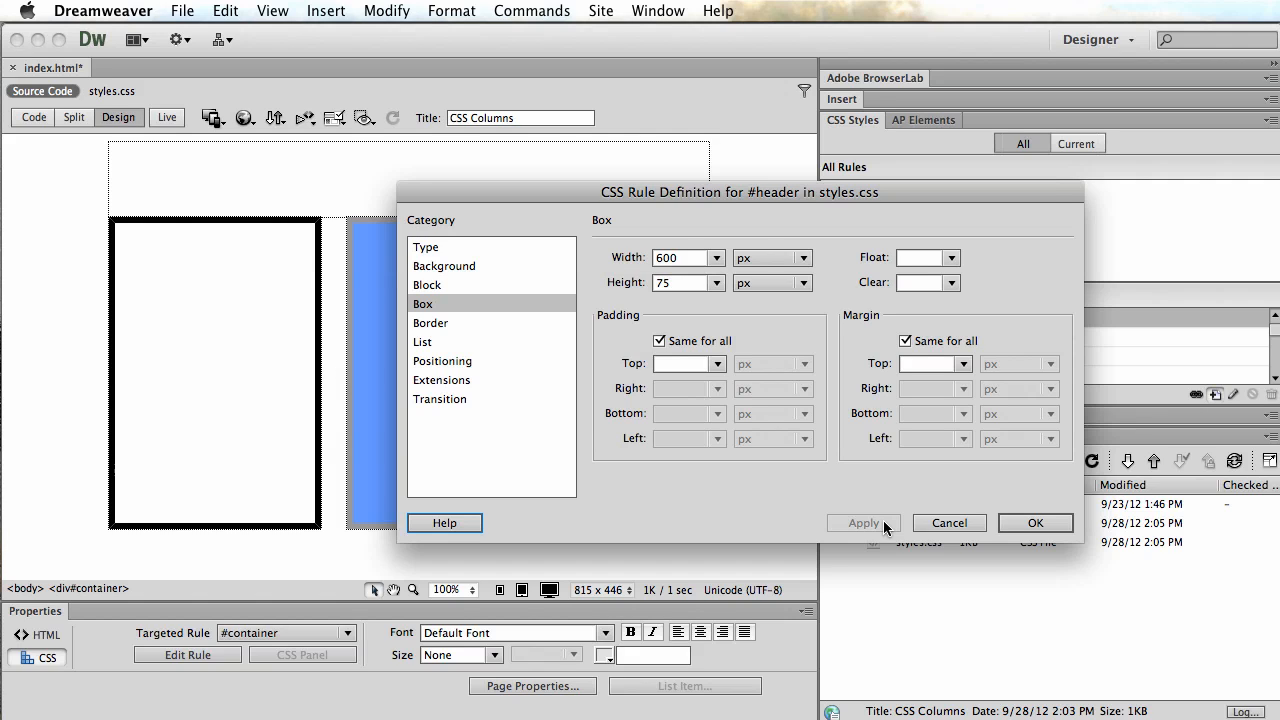
click(1045, 524)
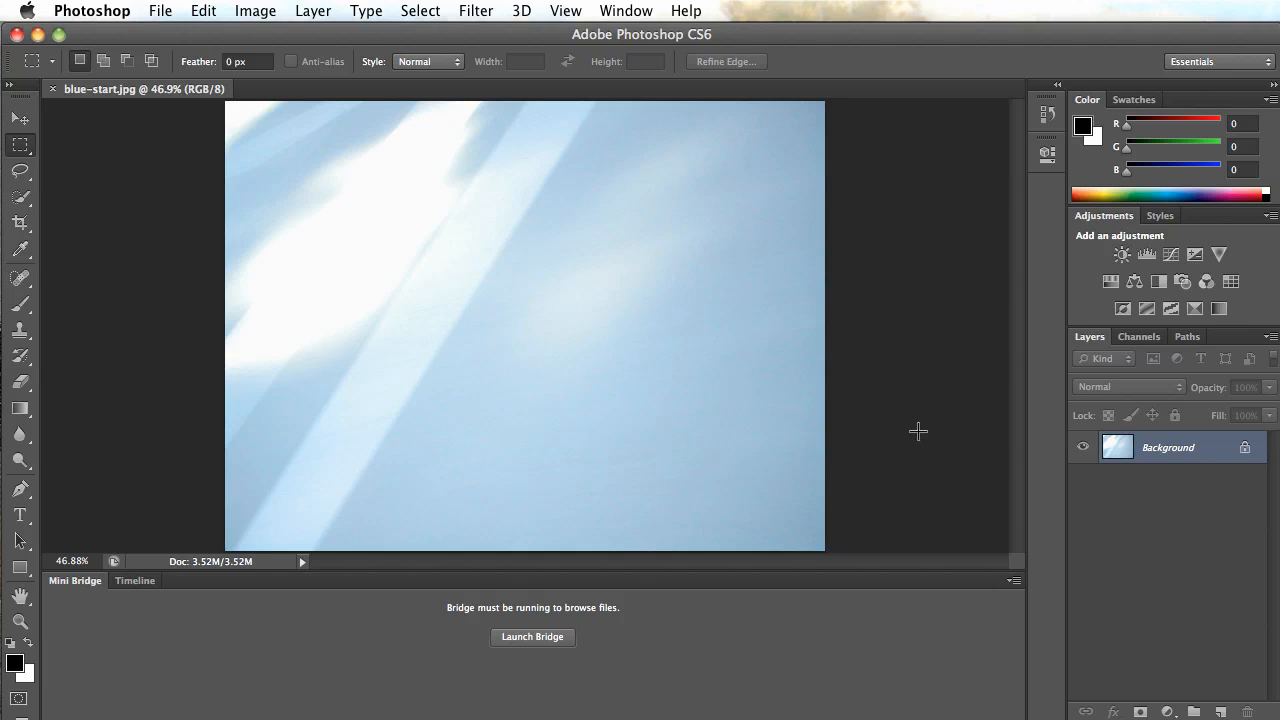
- In Photoshop, view the tools grouped with the Gradient tool and reactivate the Move tool
click(20, 119)
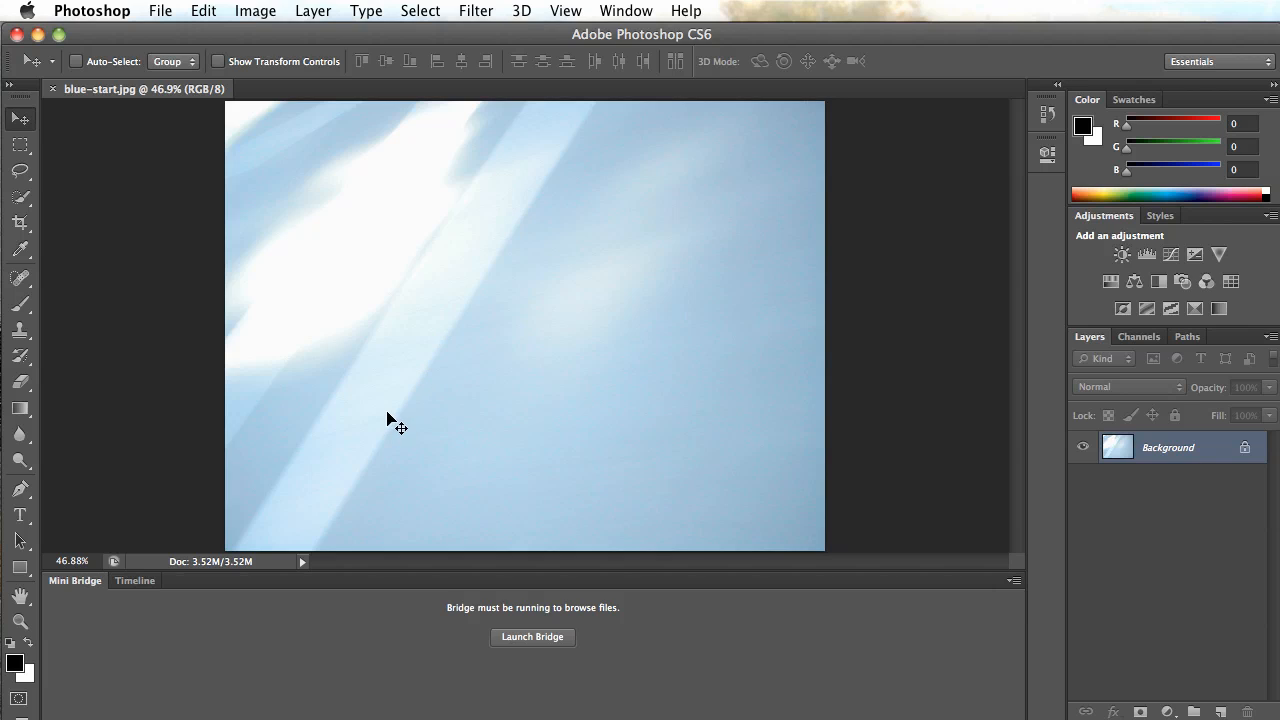
click(20, 409)
right_click(22, 412)
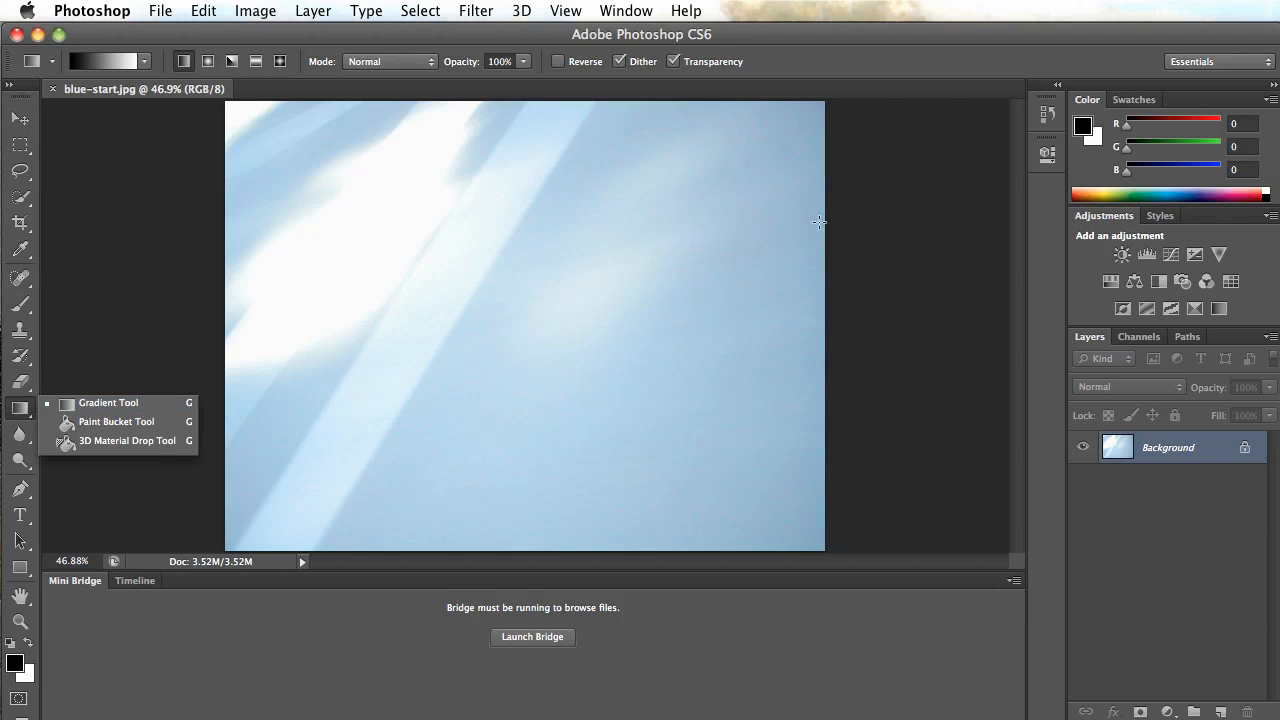
click(29, 121)
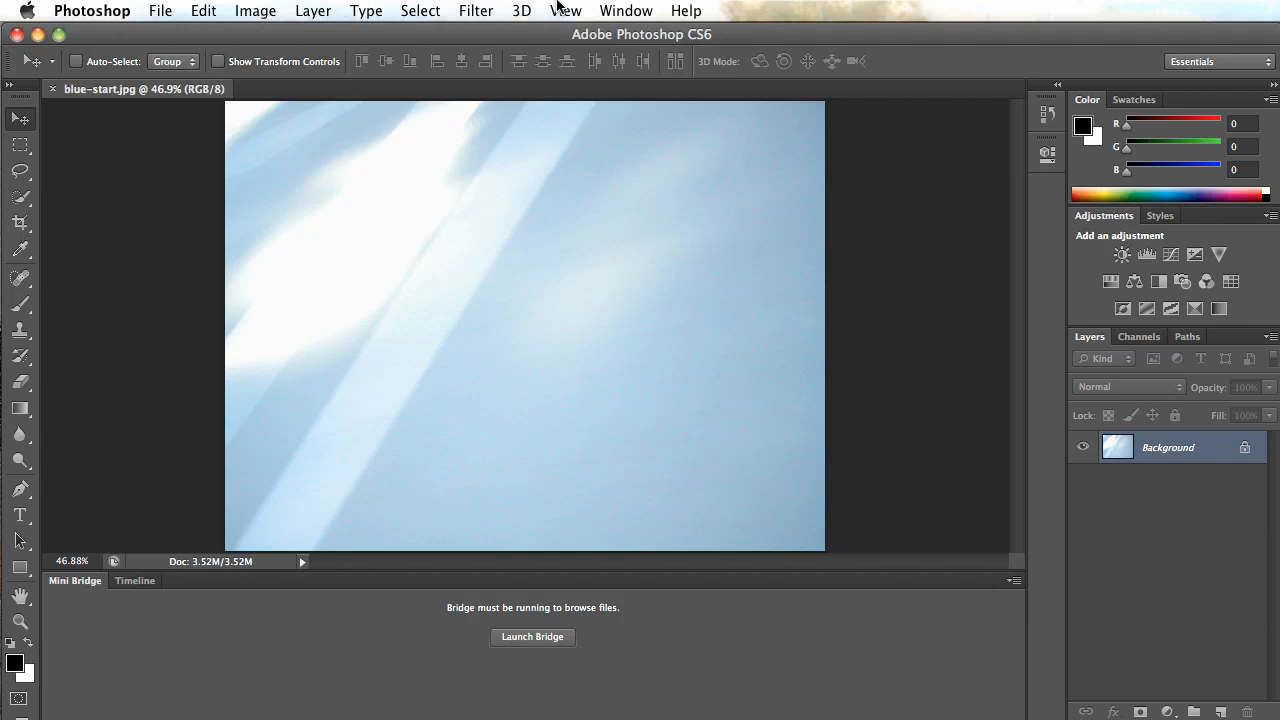
- View the image at actual pixels and resize it proportionally to 2000 pixels wide by 1500 pixels high
click(563, 10)
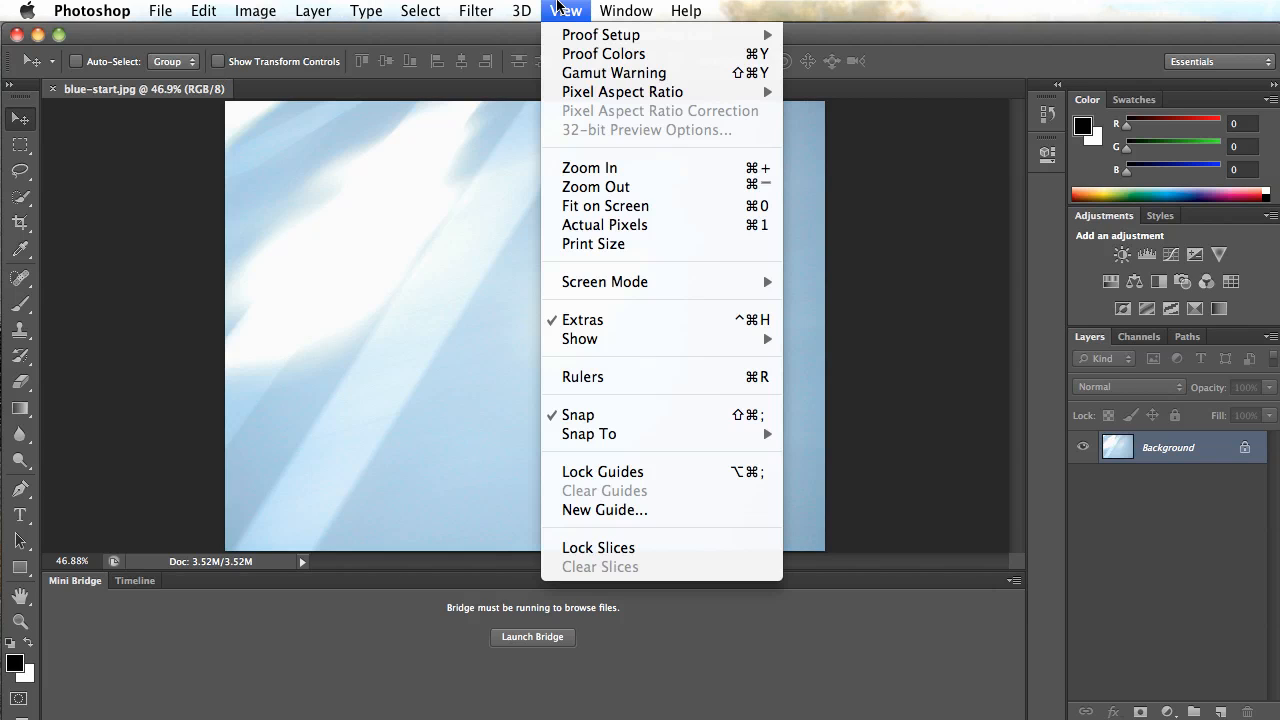
click(636, 225)
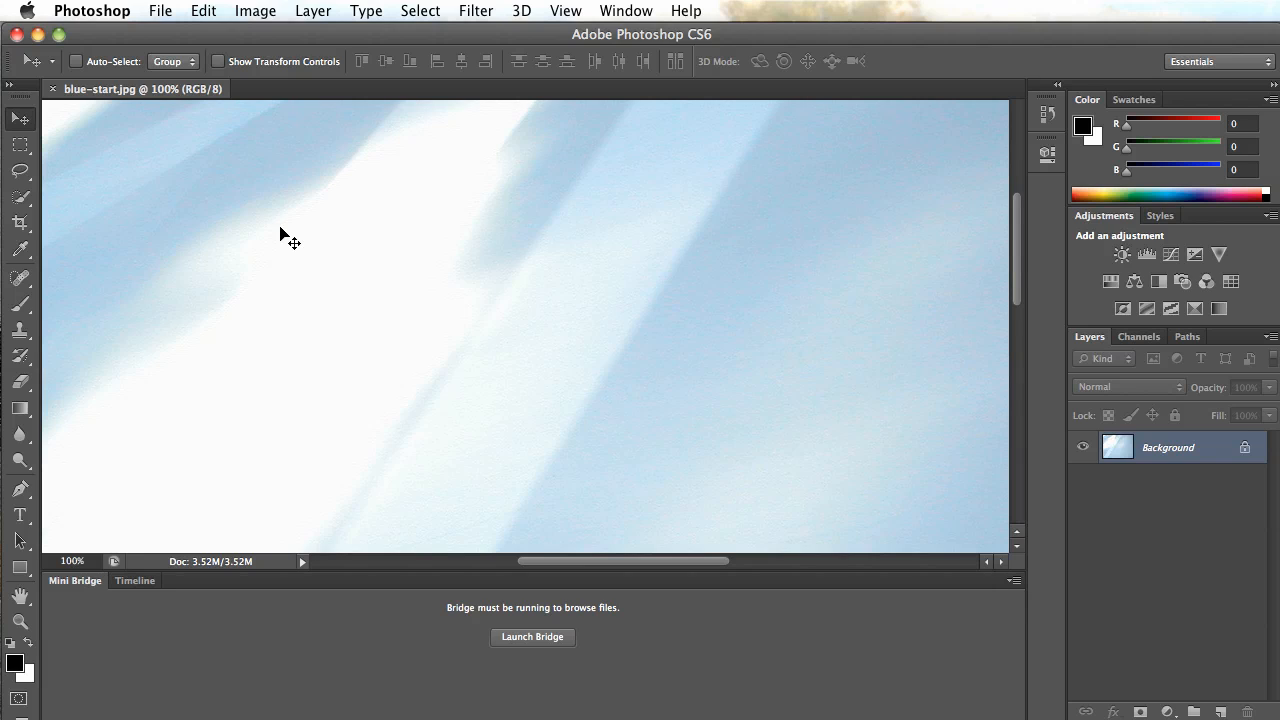
click(256, 11)
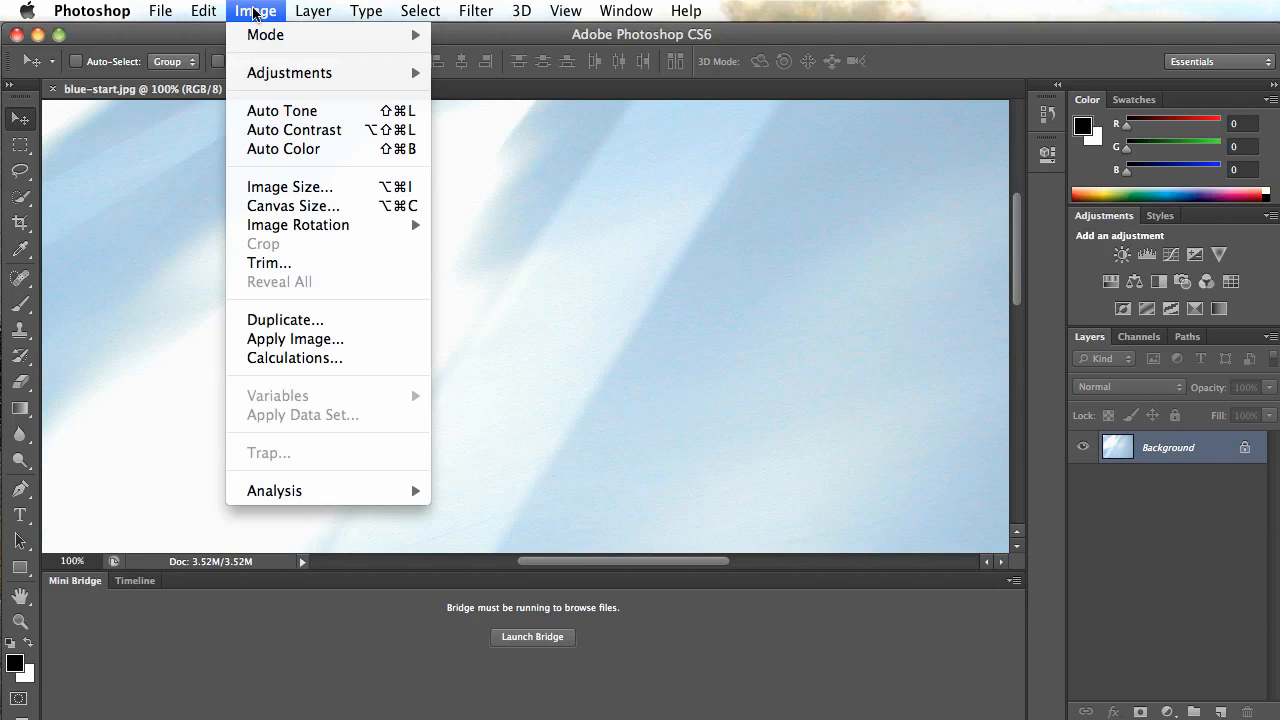
click(307, 186)
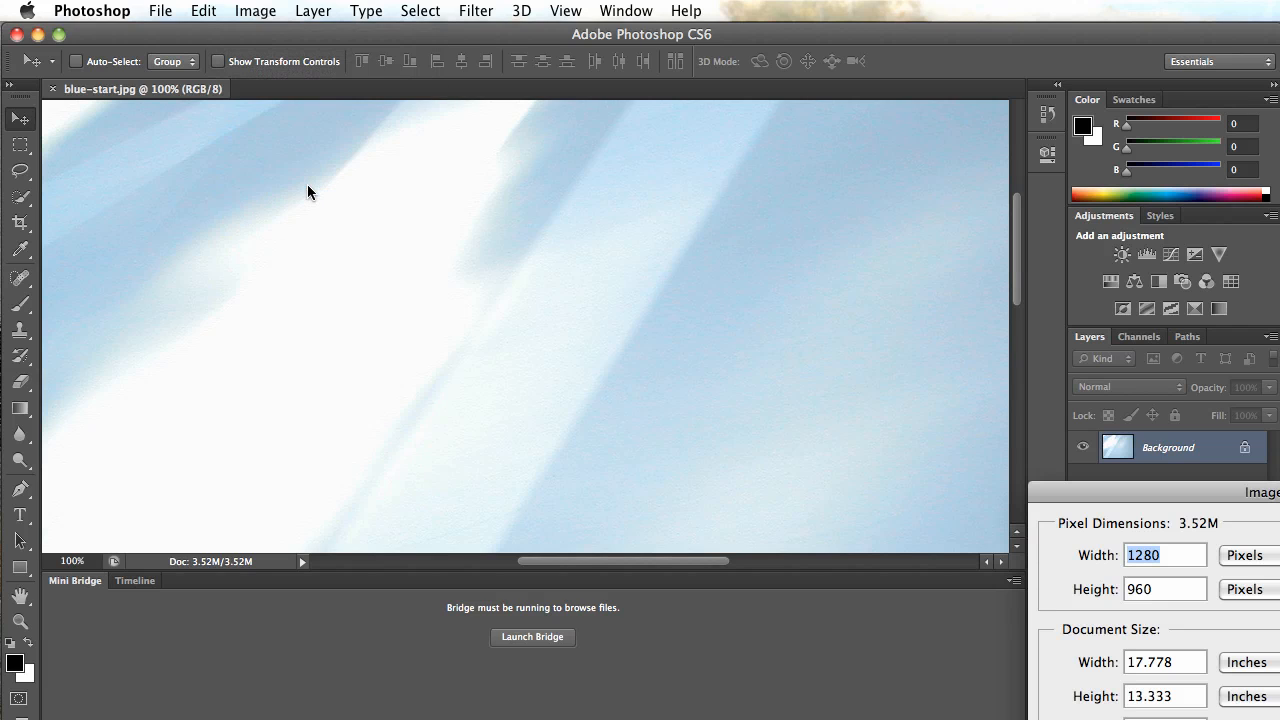
drag(1245, 500, 527, 134)
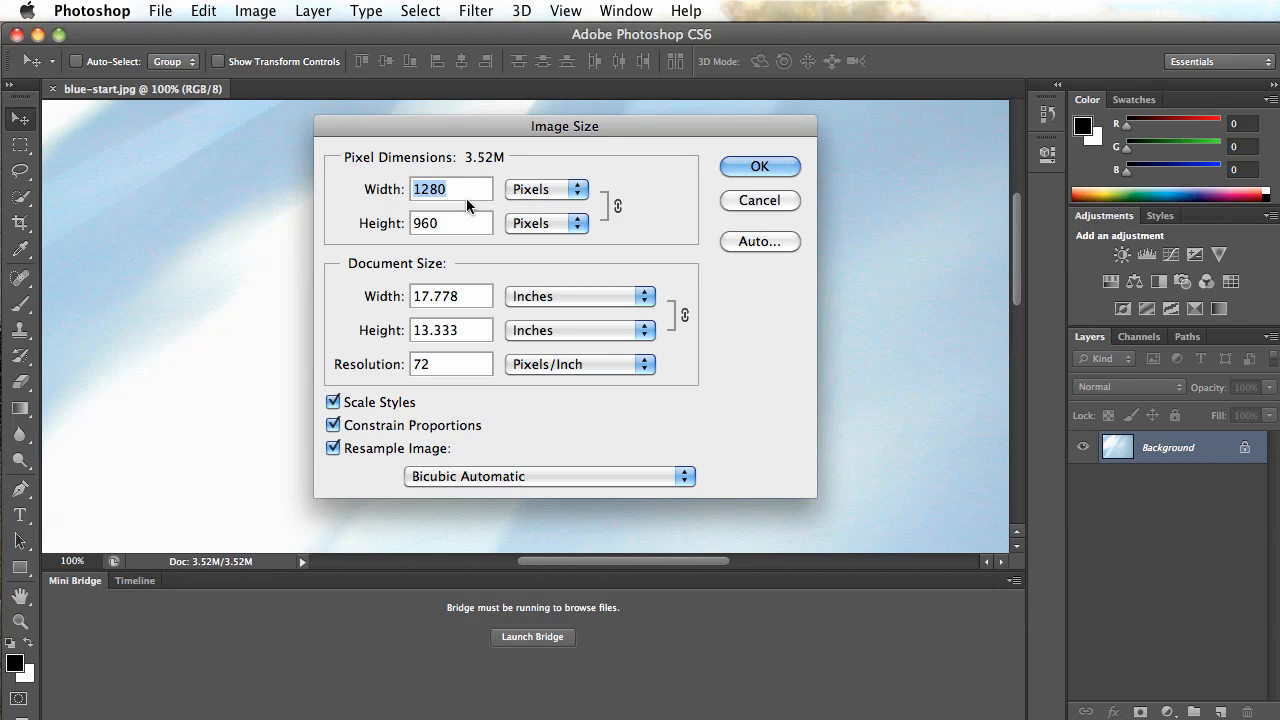
text(2000)
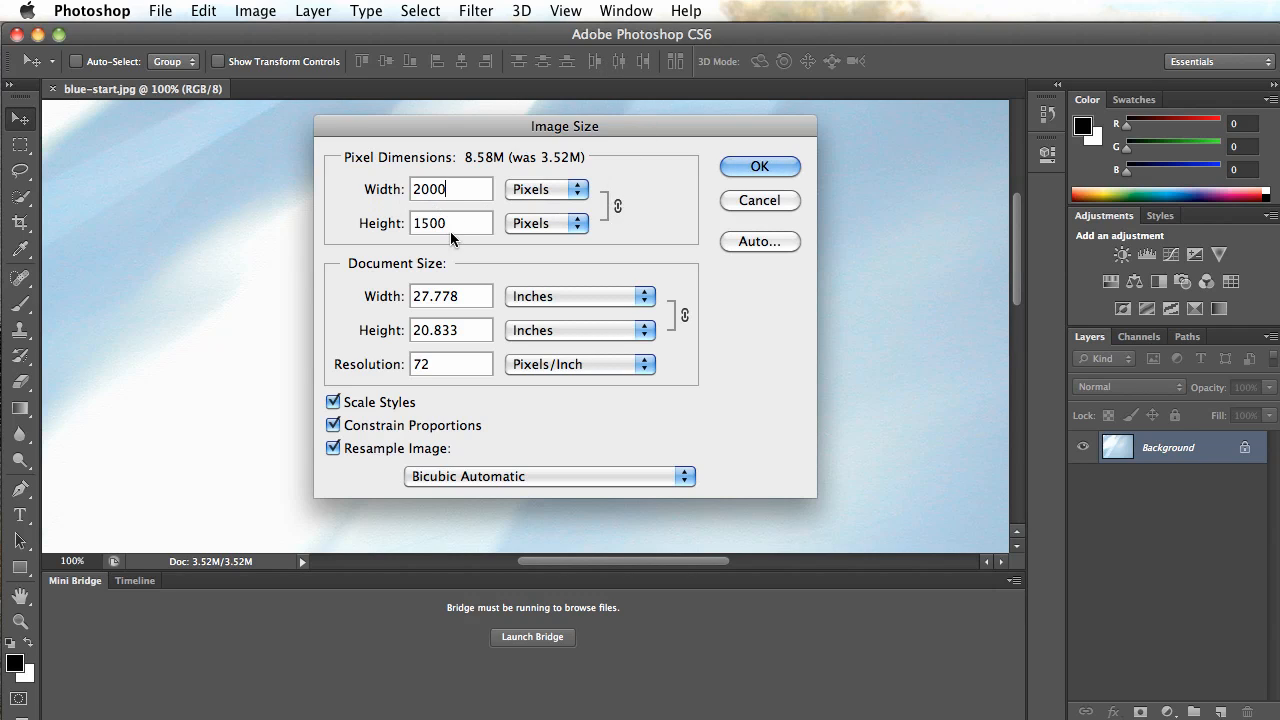
click(757, 168)
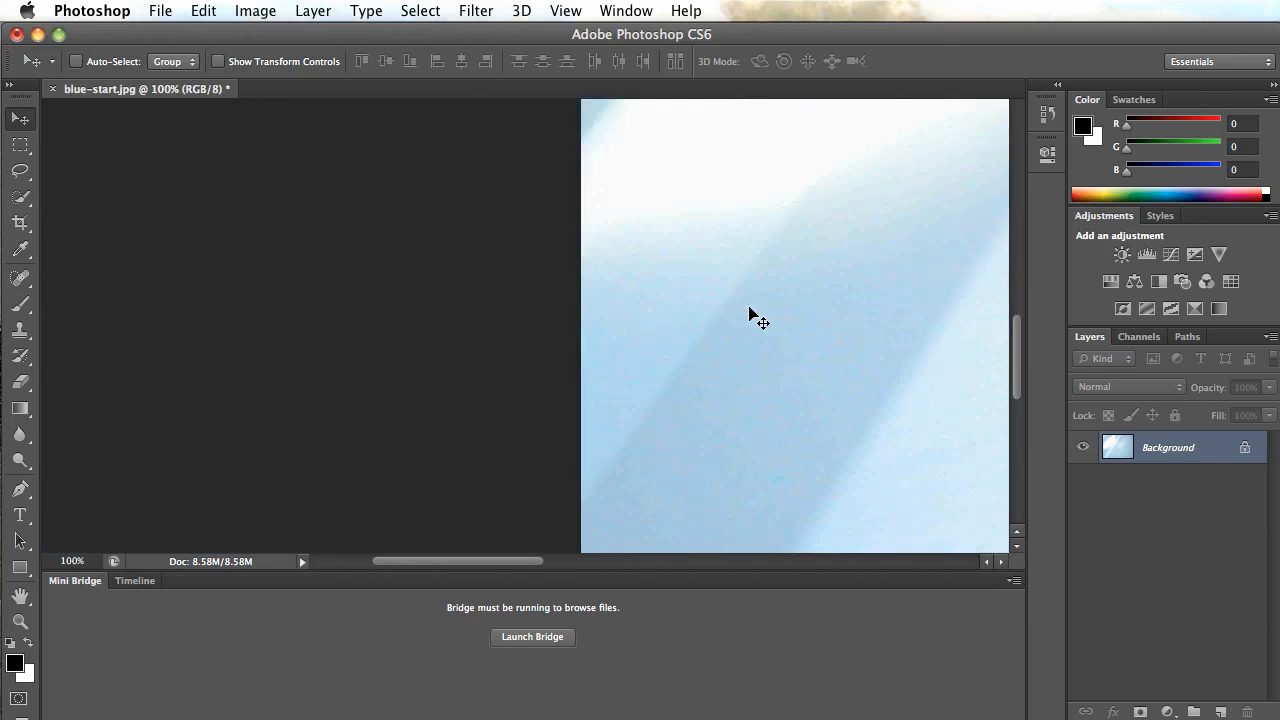
- Bring up Save for Web for the resized image and set its preview zoom to 50%
scroll(748, 315, up, 8)
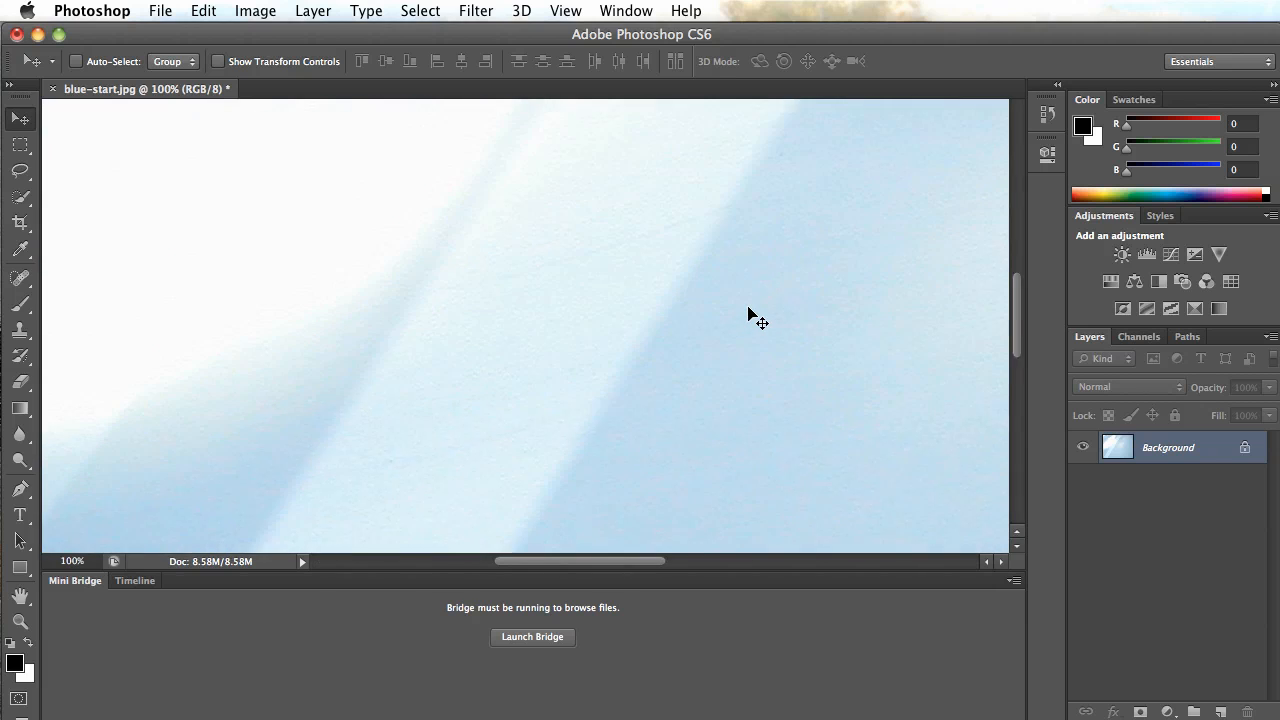
scroll(748, 315, left, 2)
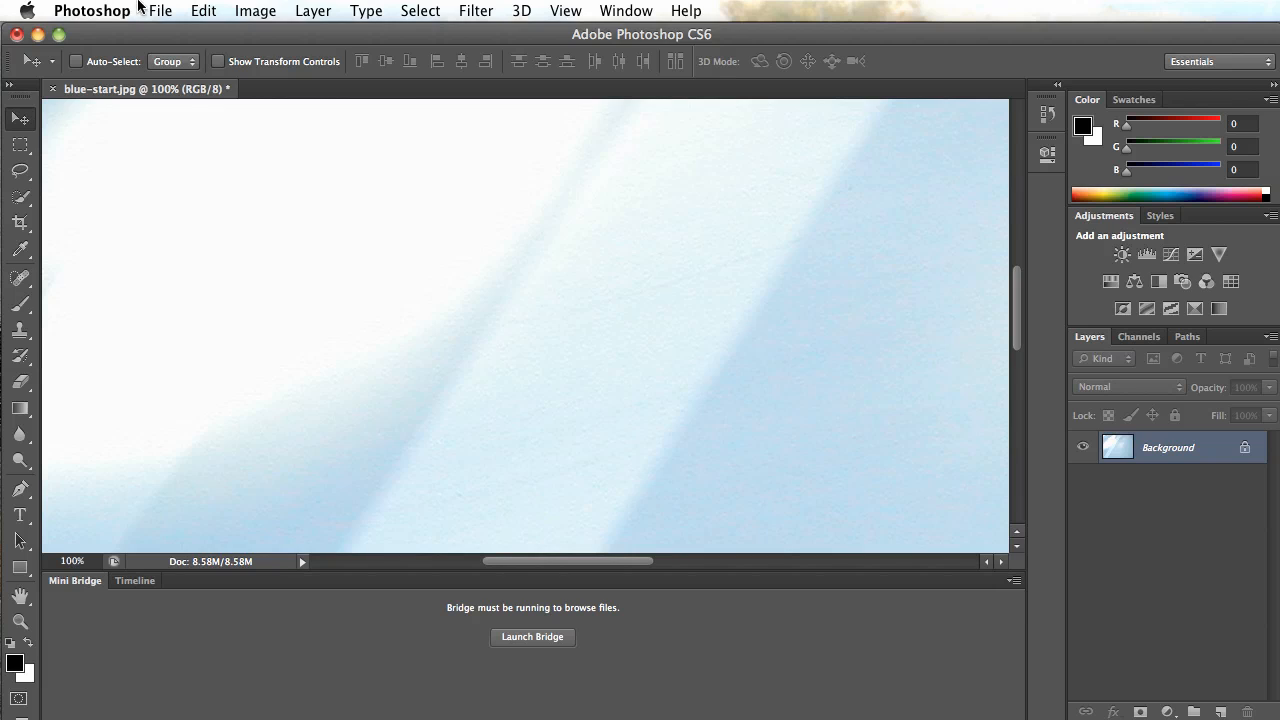
click(157, 9)
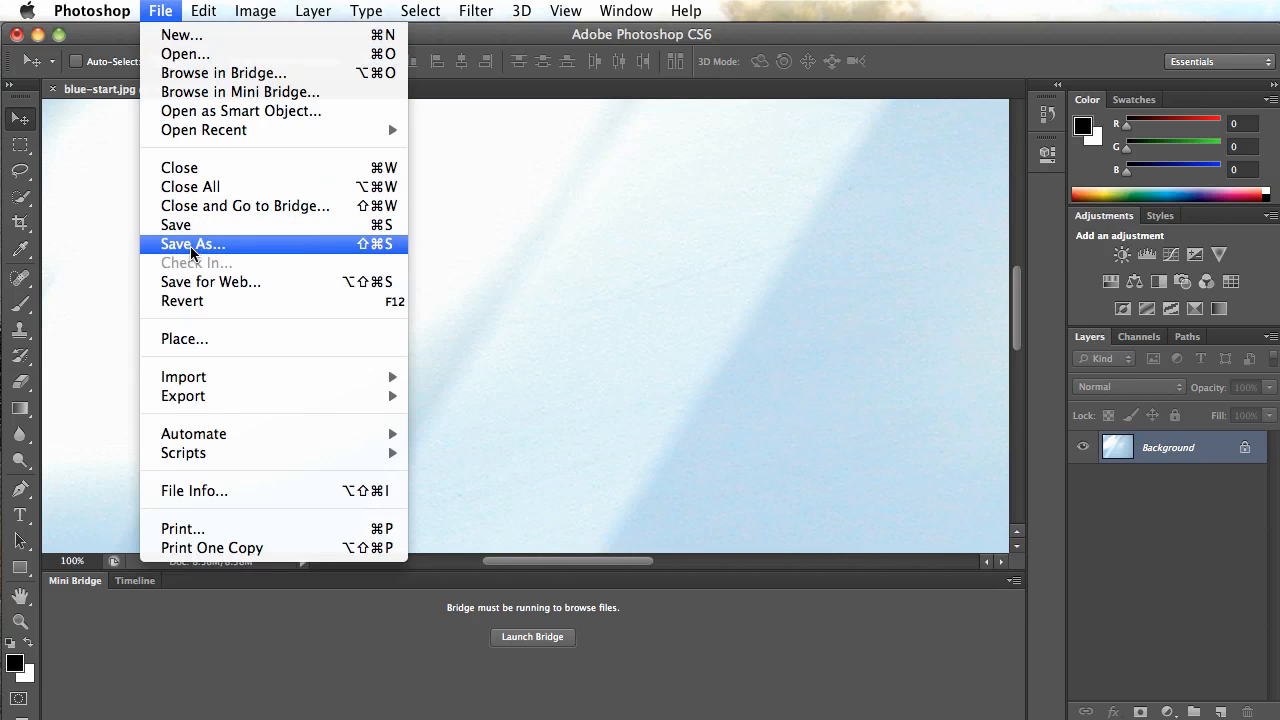
click(212, 285)
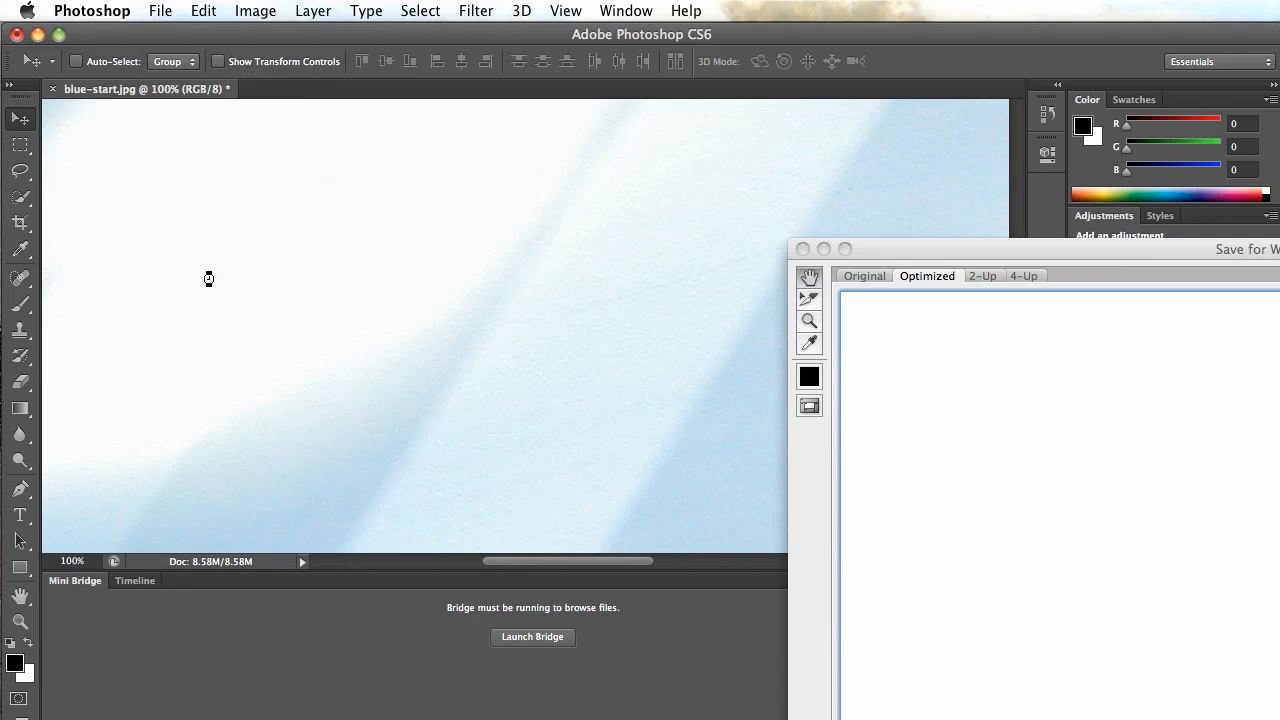
drag(1103, 254, 403, 42)
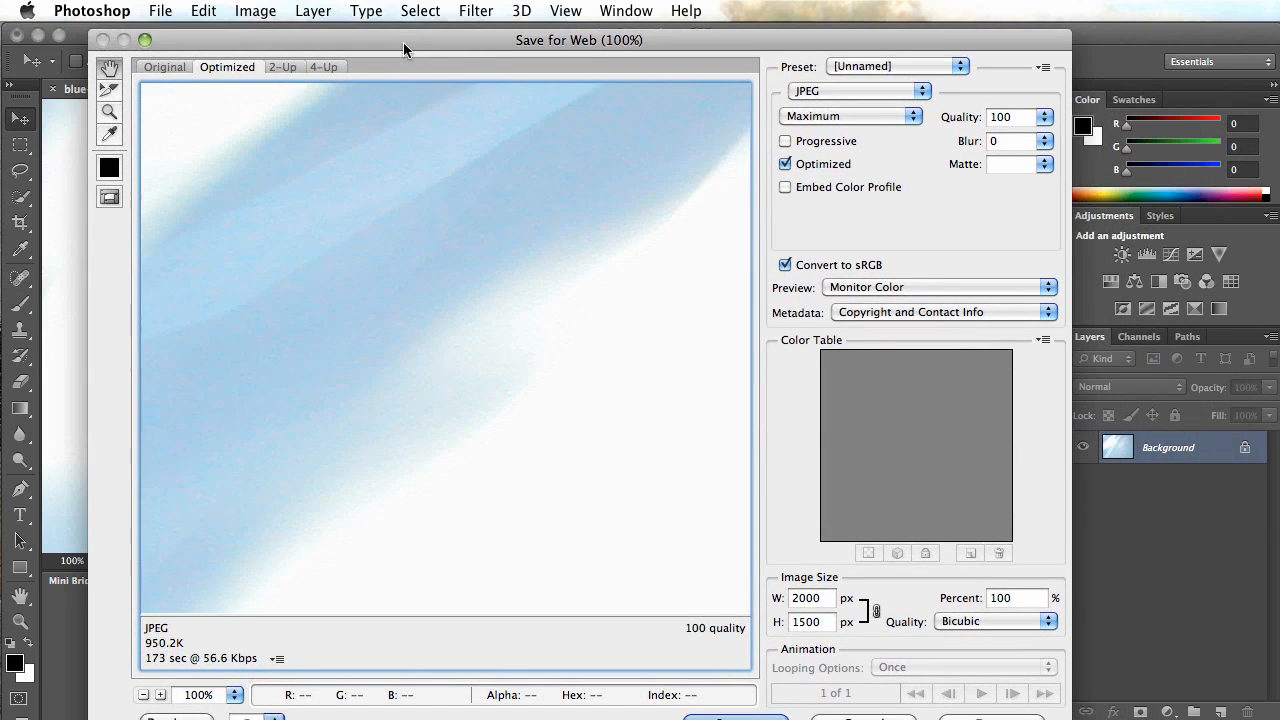
click(234, 694)
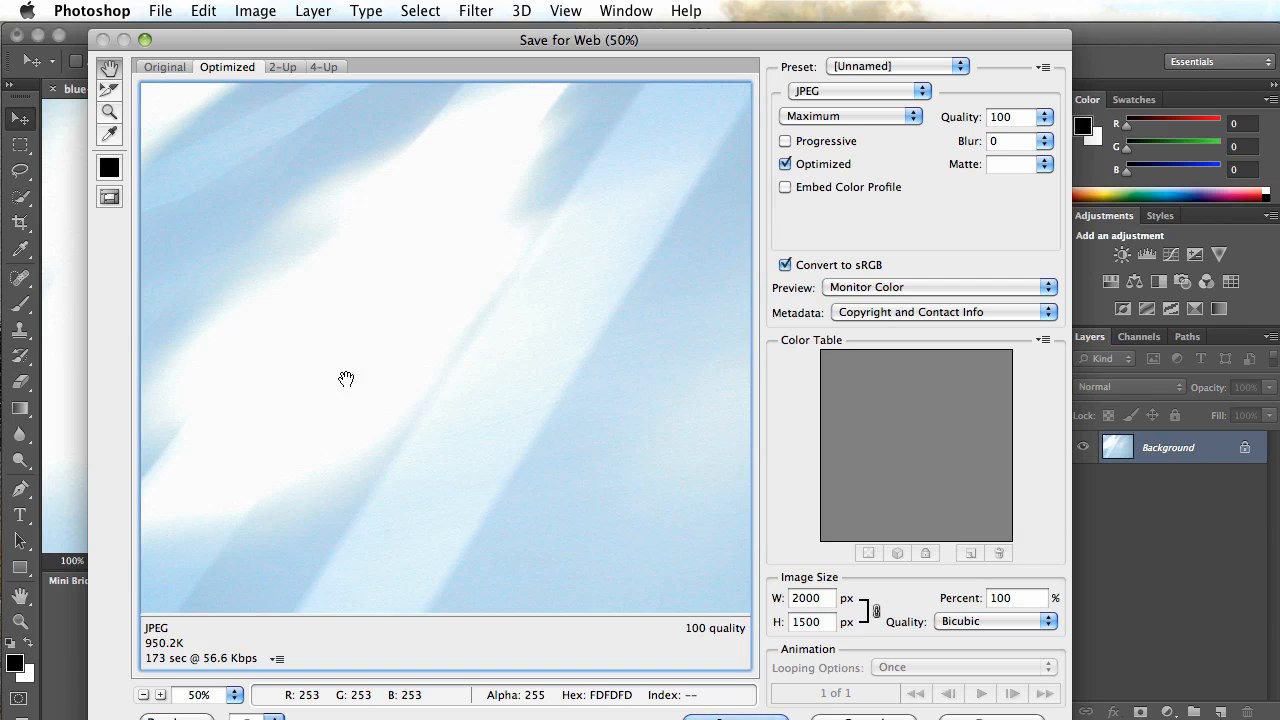
mouse_move(457, 551)
mouse_down()
mouse_move(203, 143)
mouse_move(420, 389)
mouse_up()
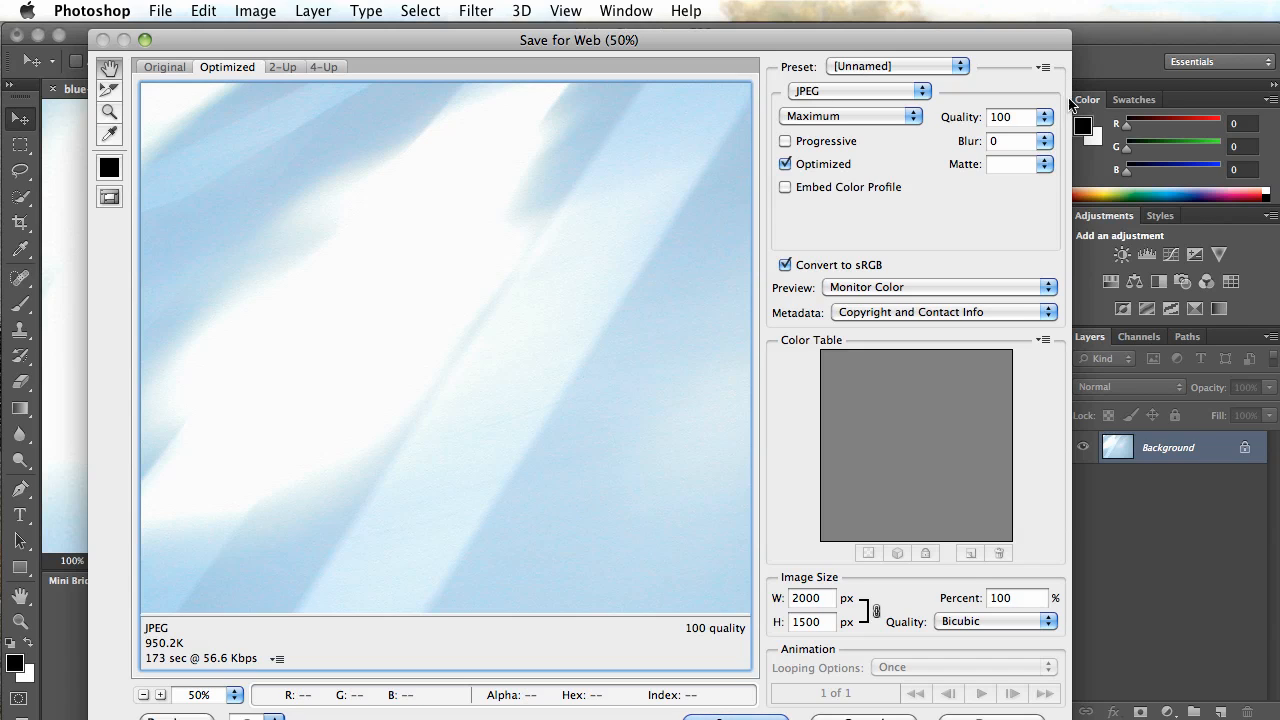
- Lower the JPEG export quality to 39
click(1044, 117)
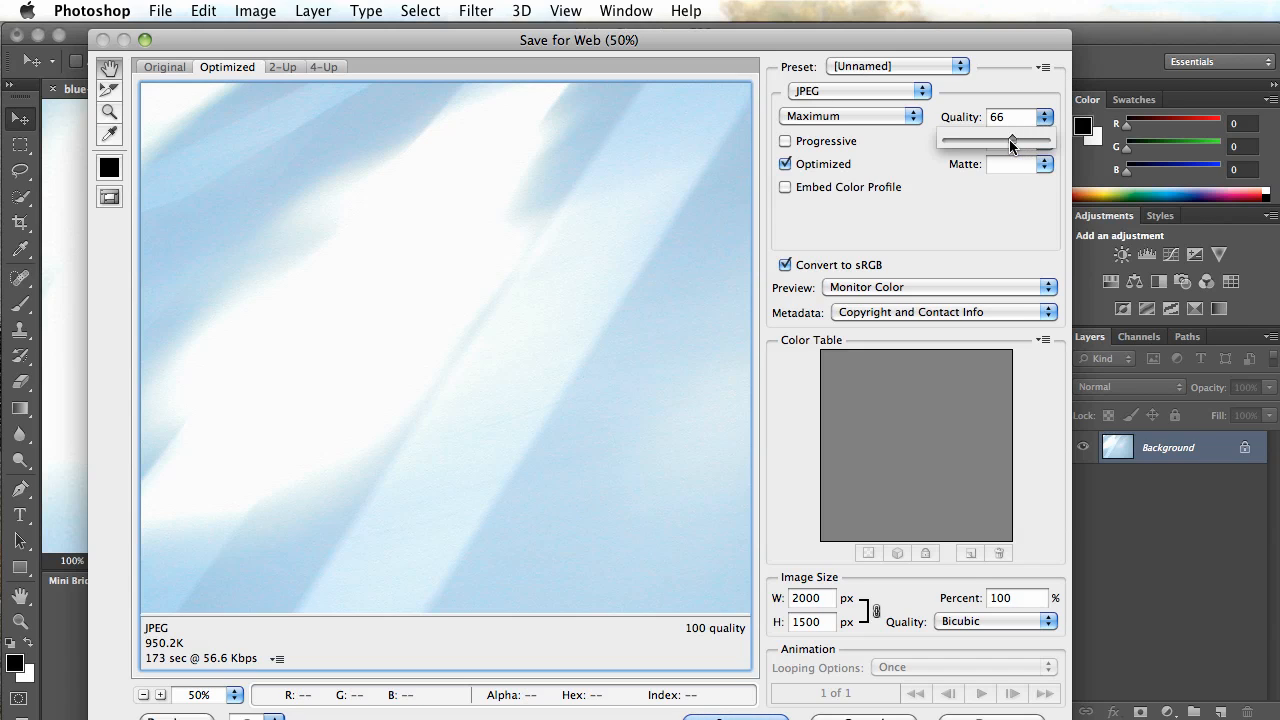
drag(1010, 138, 1000, 138)
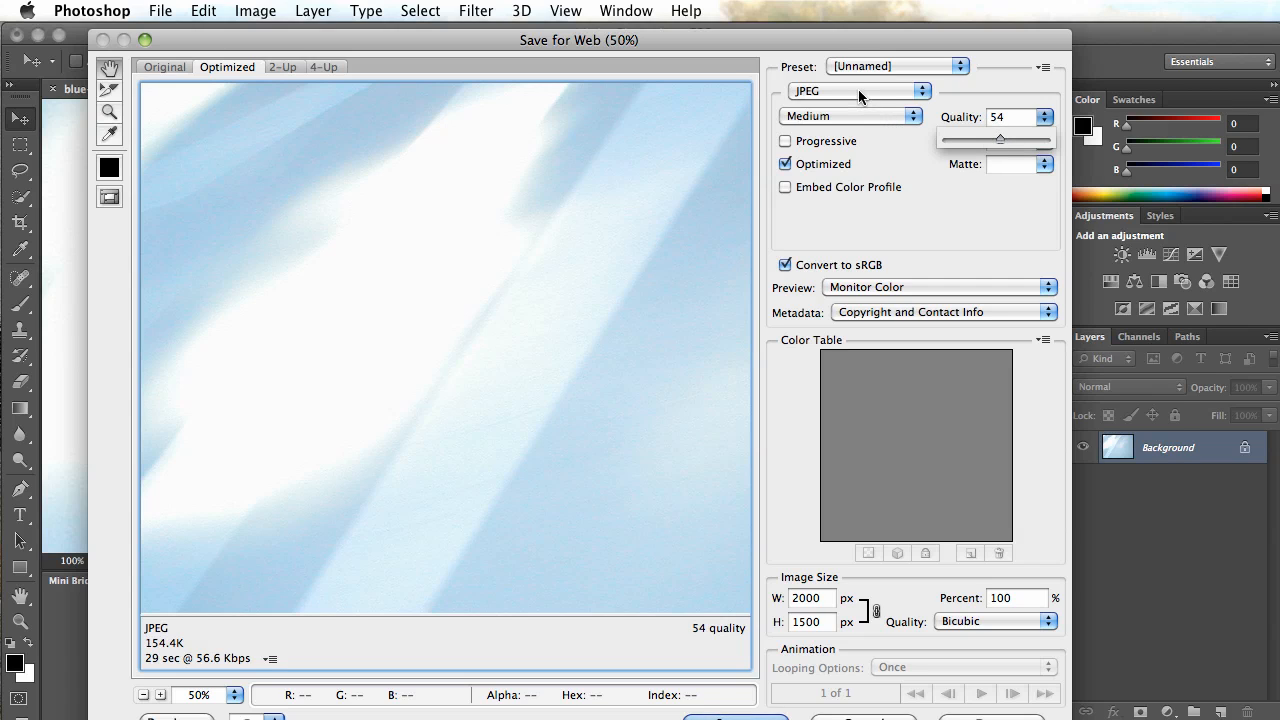
drag(997, 139, 985, 142)
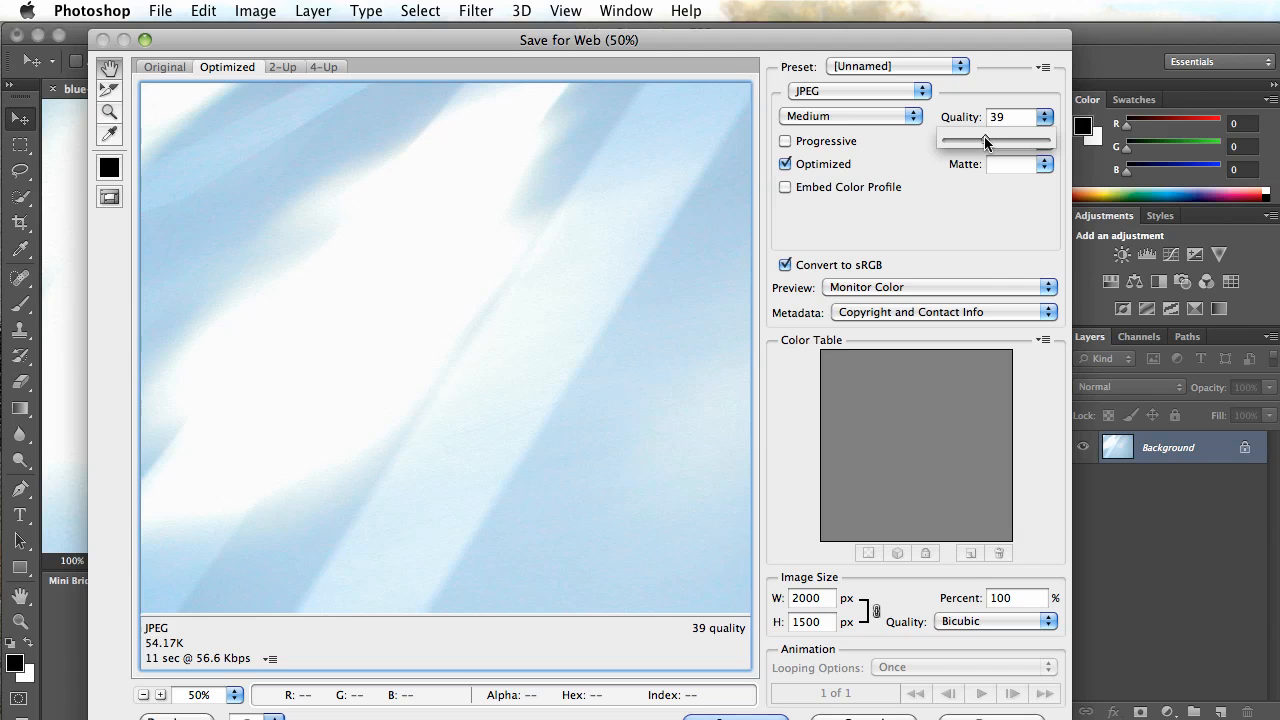
click(341, 203)
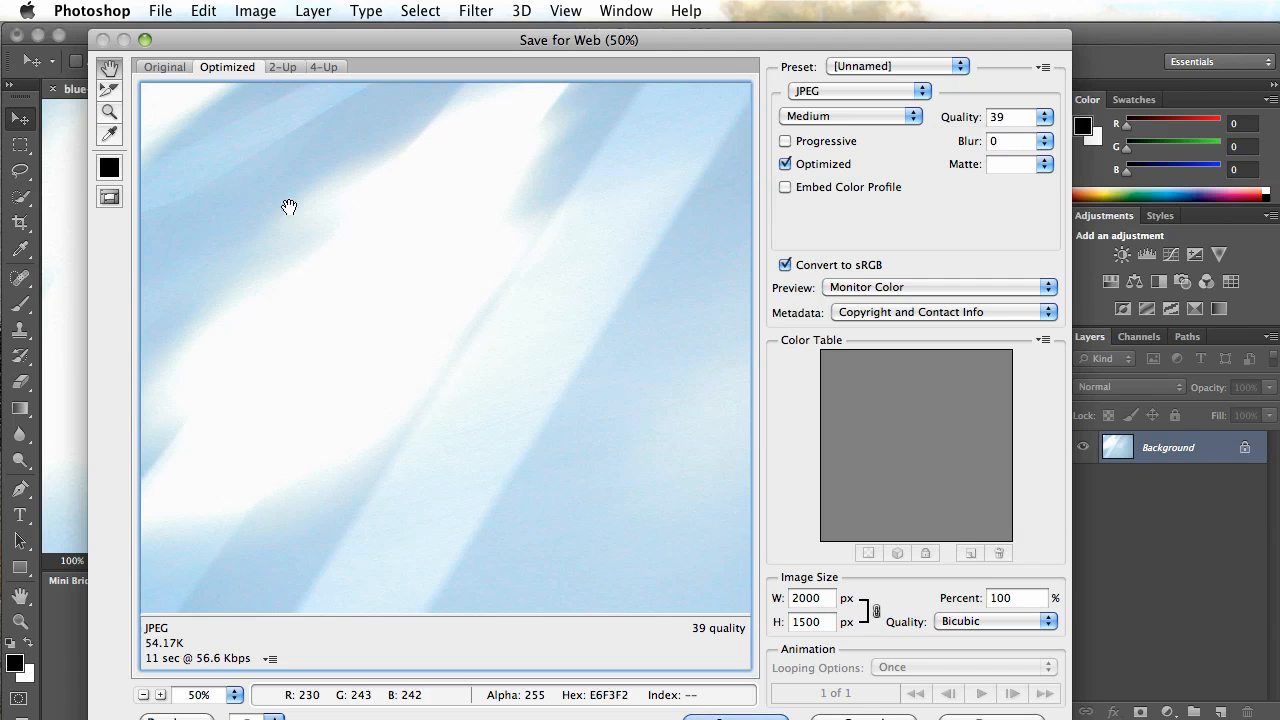
- Examine different areas of the optimized preview and the connection speeds offered for the download time estimate
drag(597, 380, 441, 266)
drag(400, 429, 614, 283)
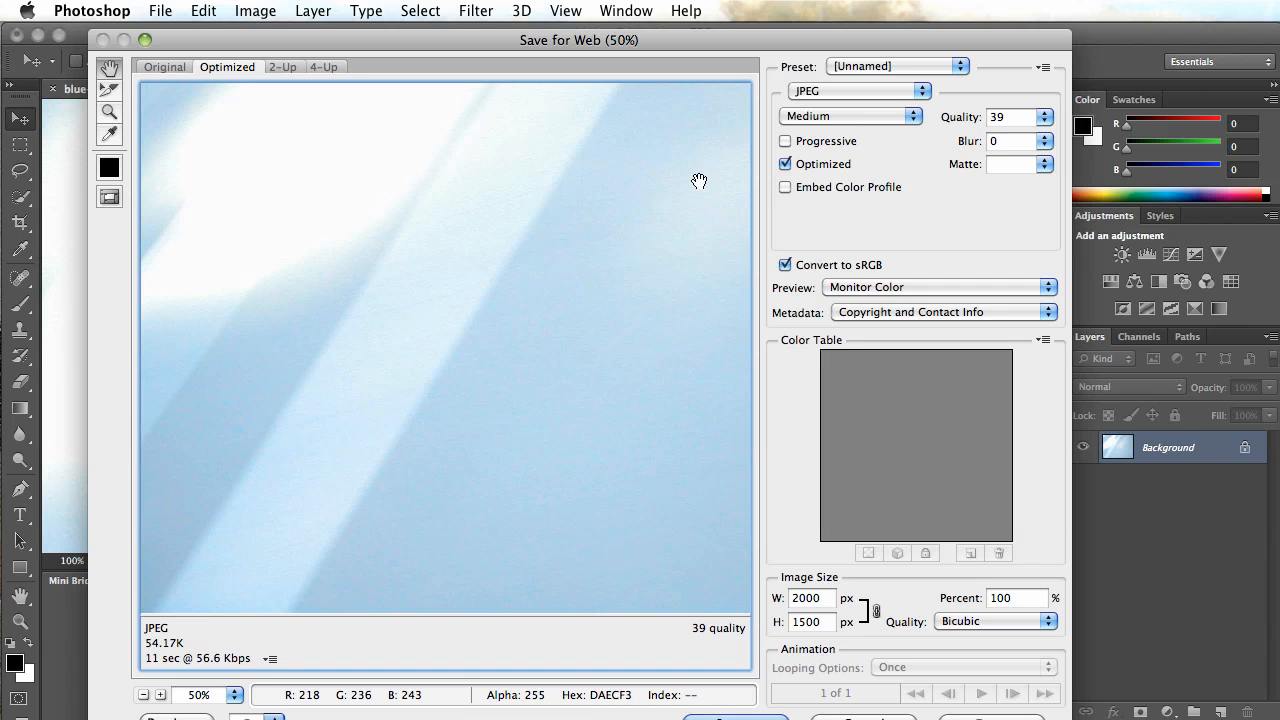
mouse_move(697, 180)
mouse_down()
mouse_move(591, 363)
mouse_move(406, 469)
mouse_move(257, 451)
mouse_move(671, 331)
mouse_move(411, 229)
mouse_move(391, 230)
mouse_move(586, 503)
mouse_move(549, 320)
mouse_up()
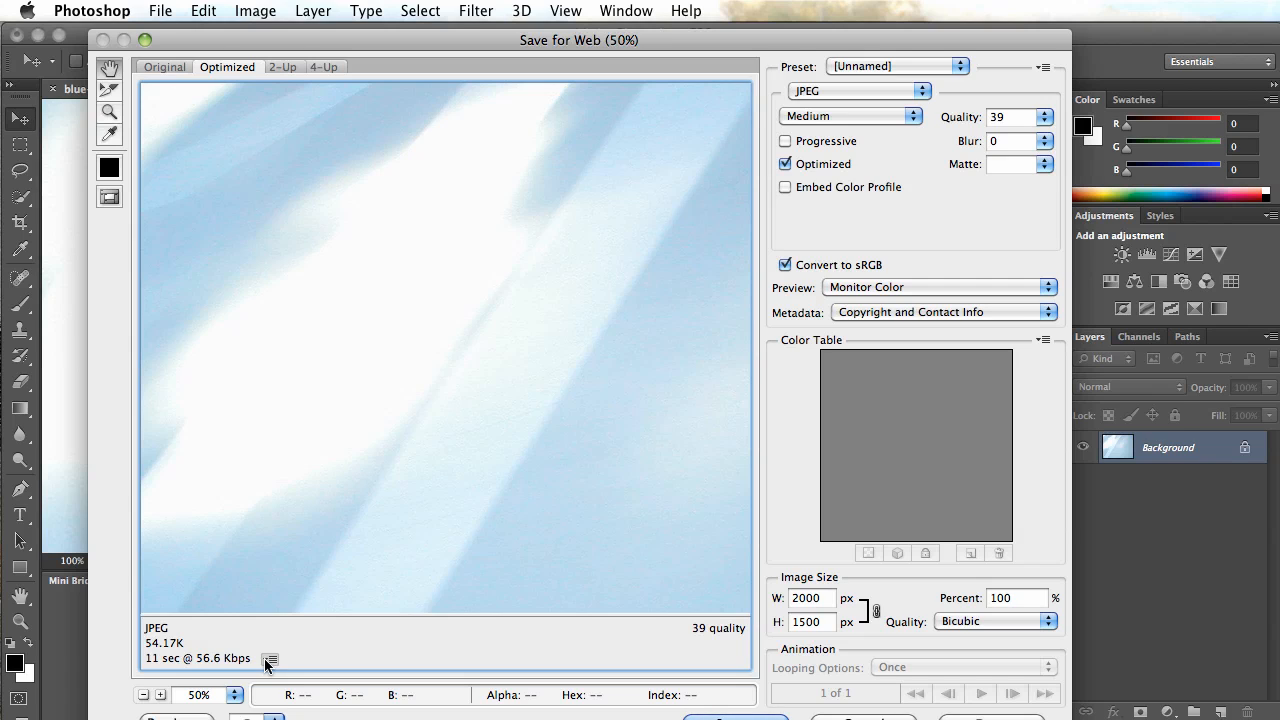
click(269, 660)
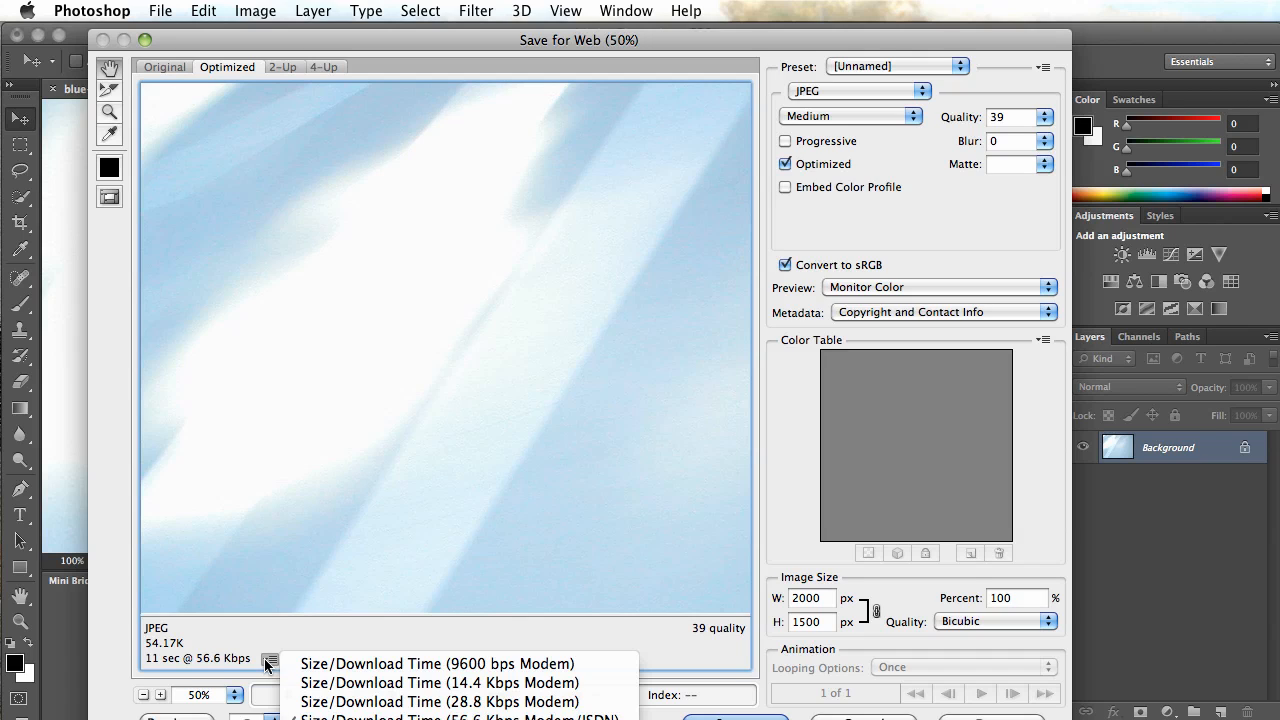
click(406, 539)
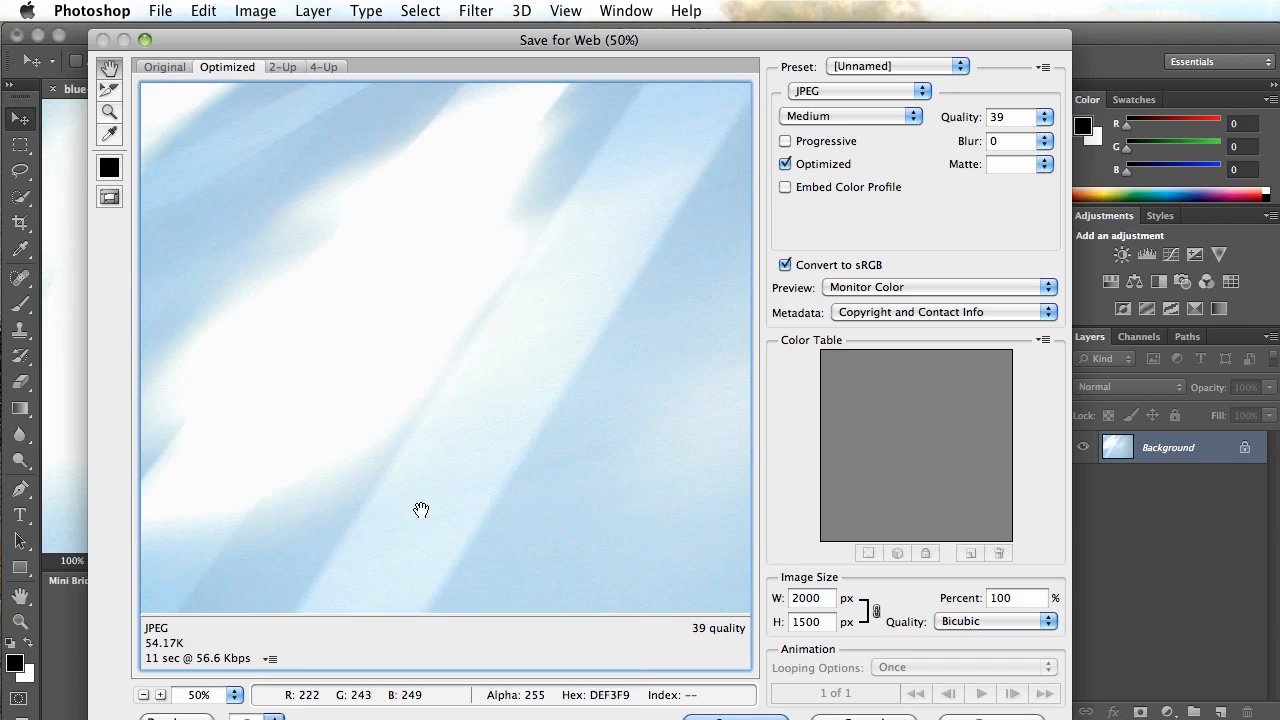
click(271, 660)
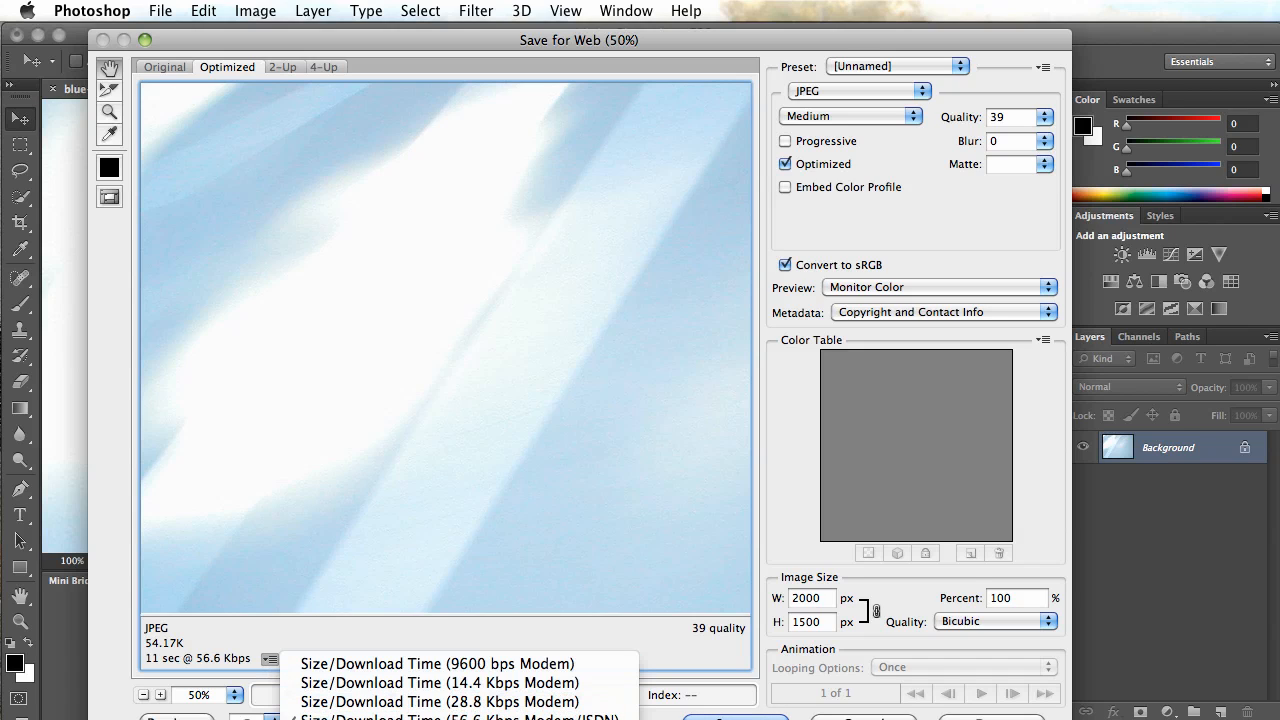
click(417, 508)
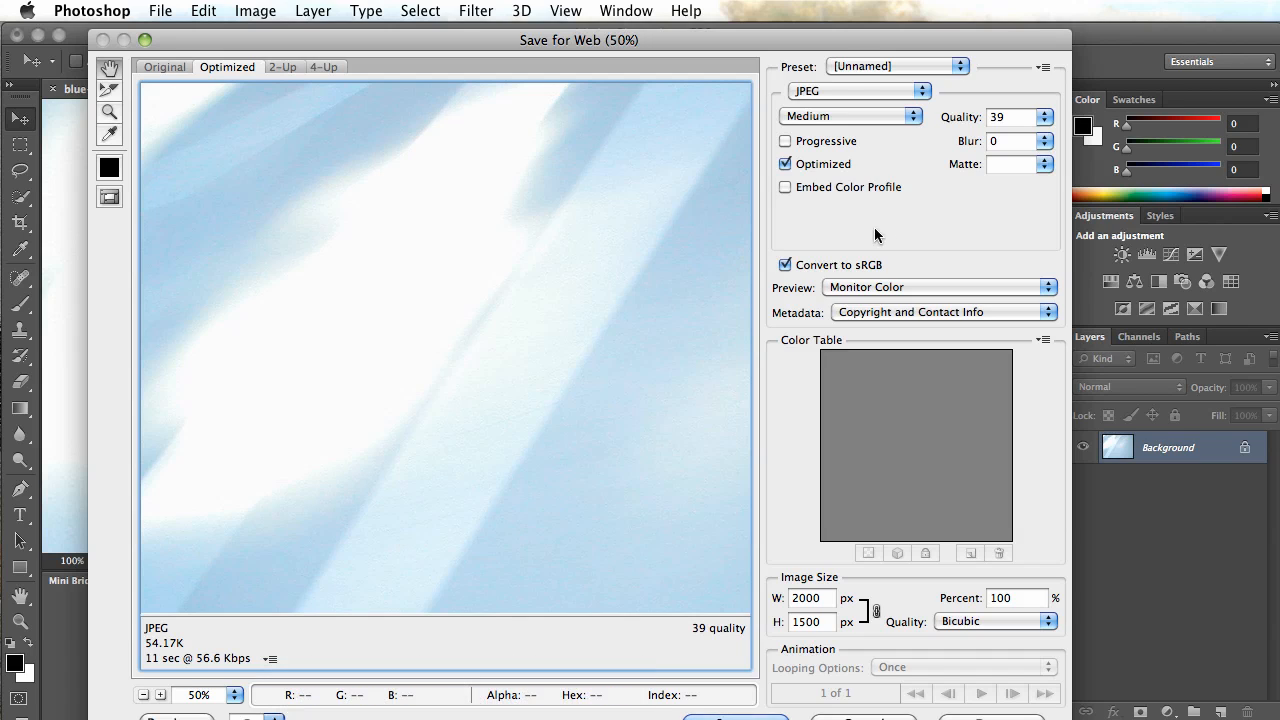
- Try the GIF format with 8 colors and switch the export format back to JPEG
click(840, 90)
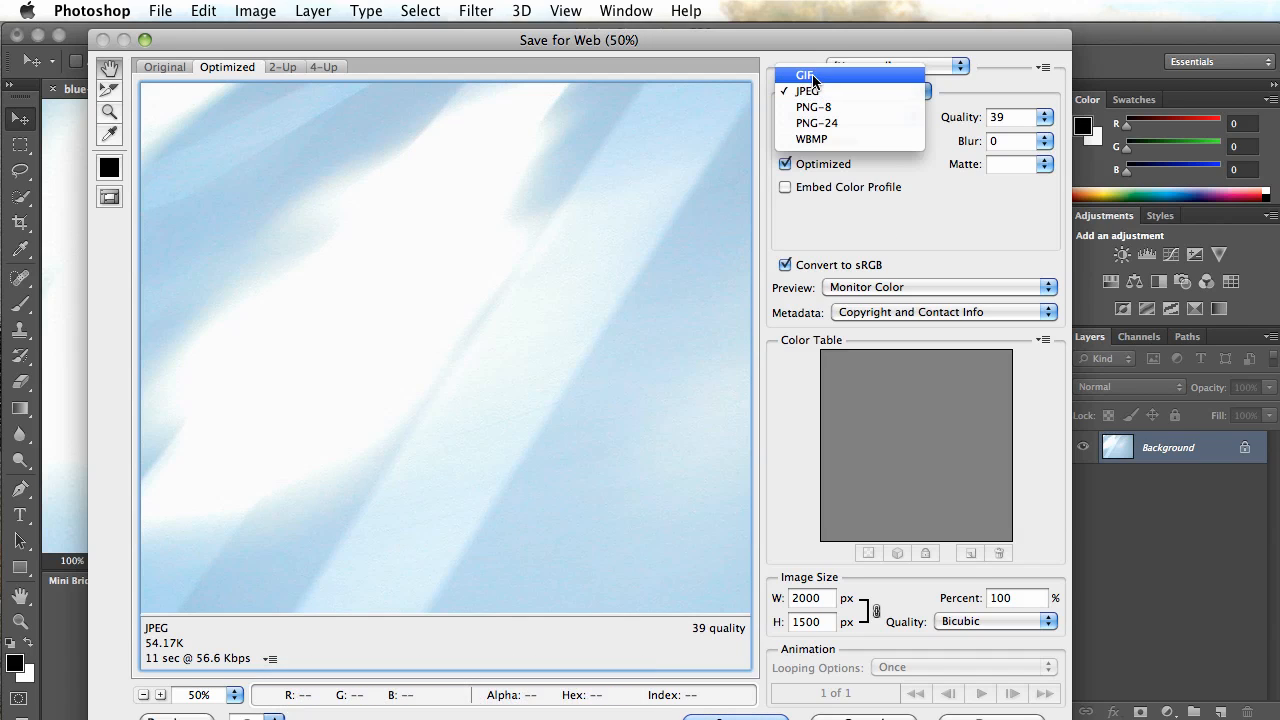
click(808, 75)
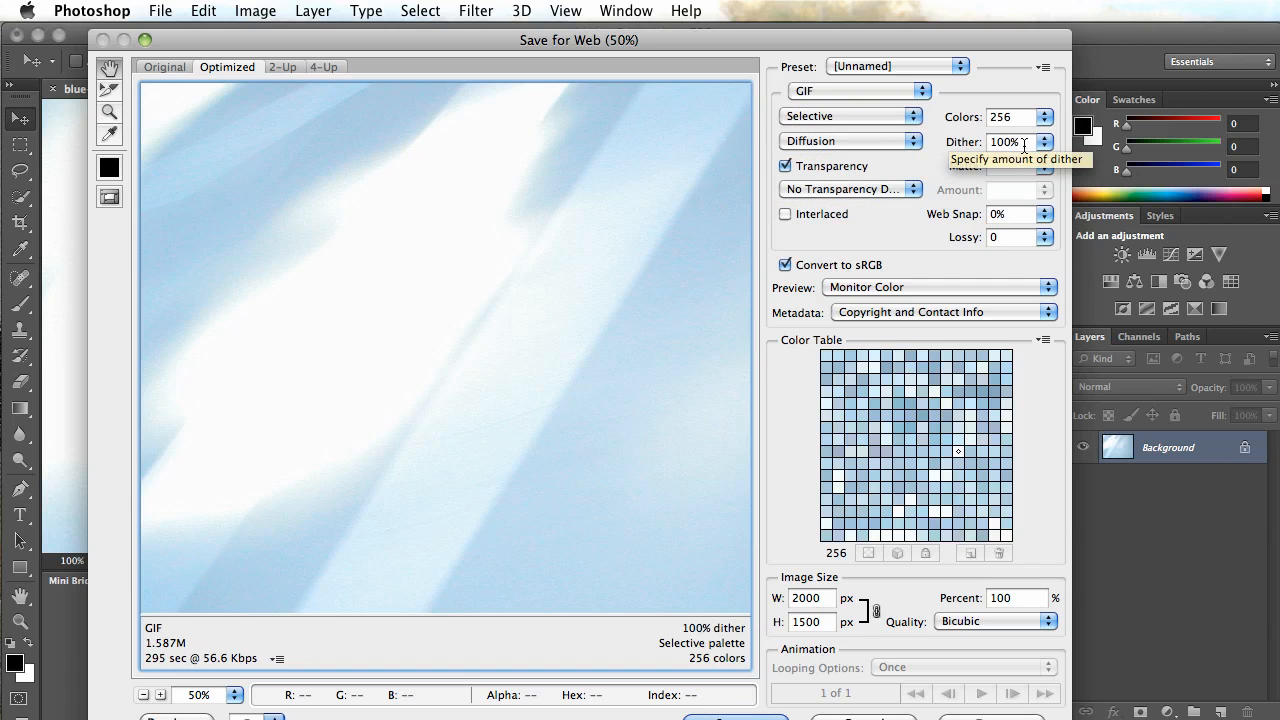
click(1044, 117)
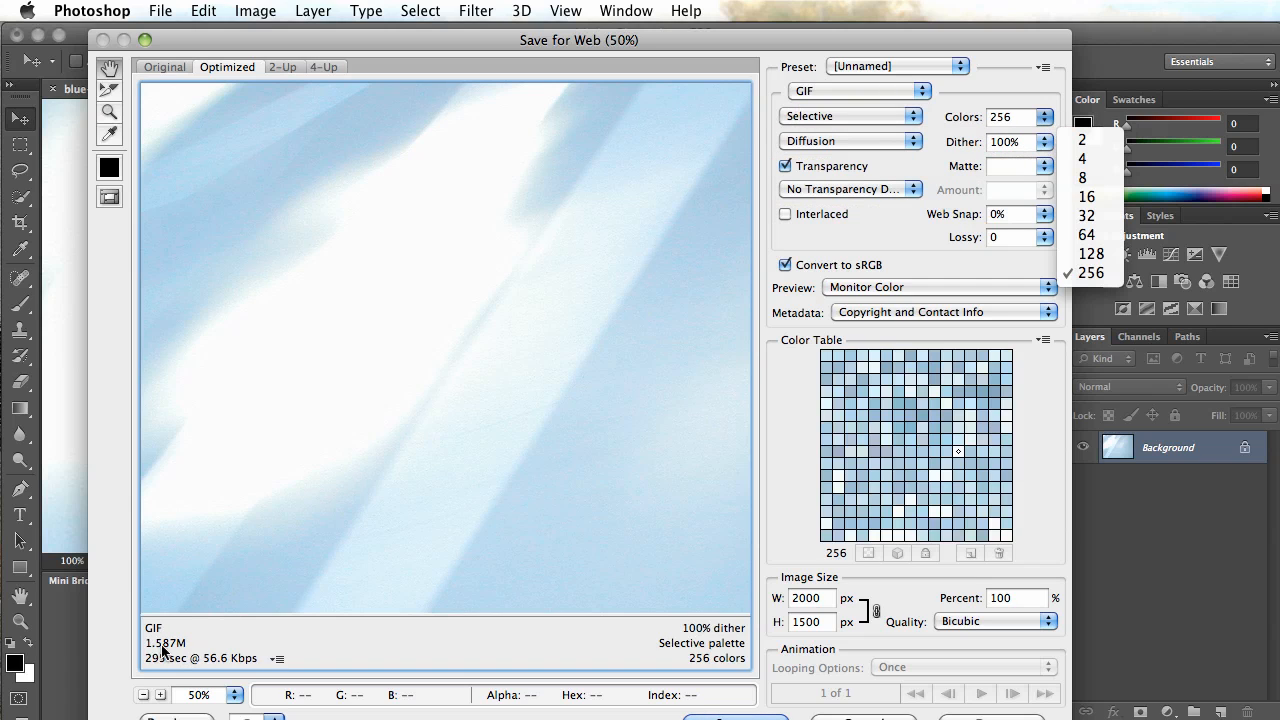
click(1086, 178)
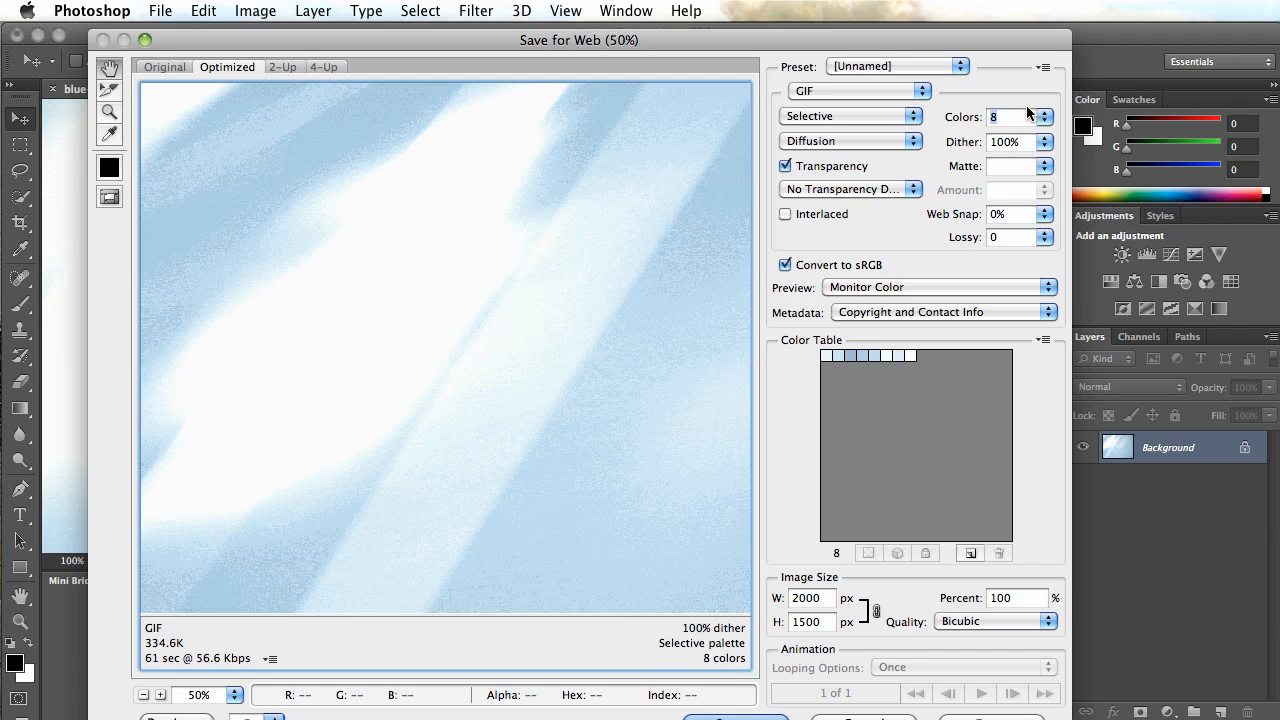
click(878, 90)
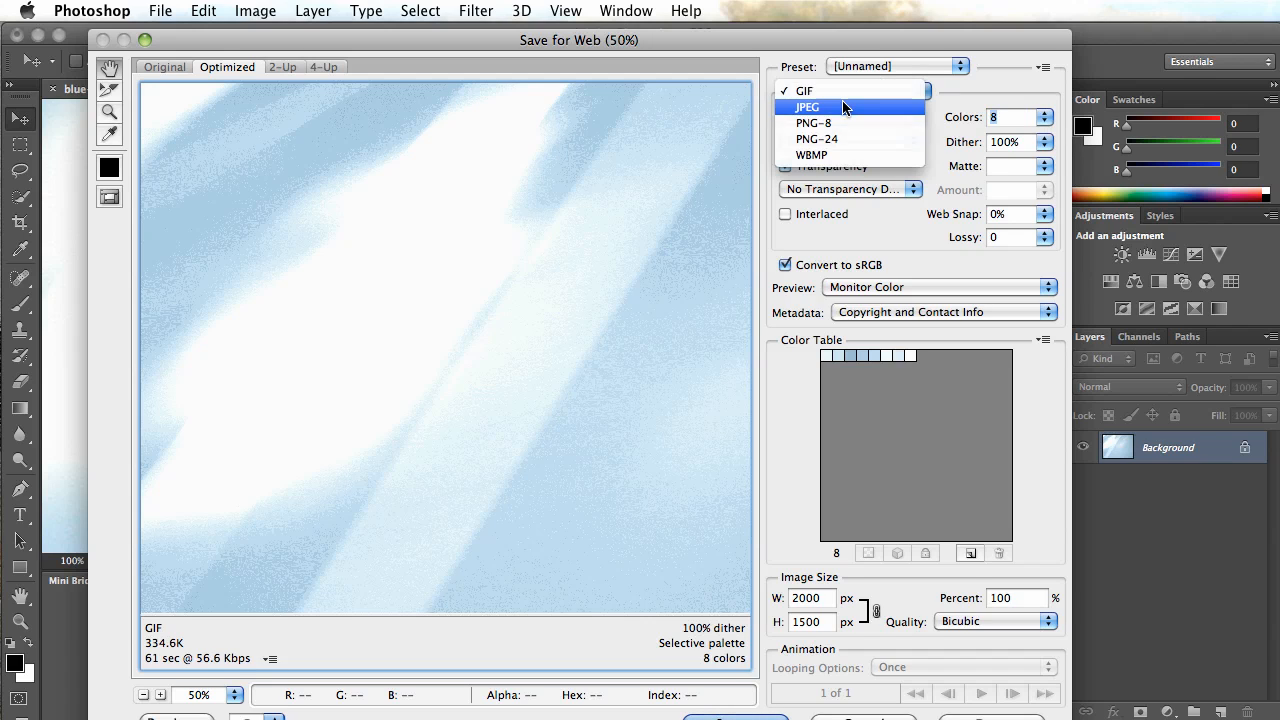
click(845, 107)
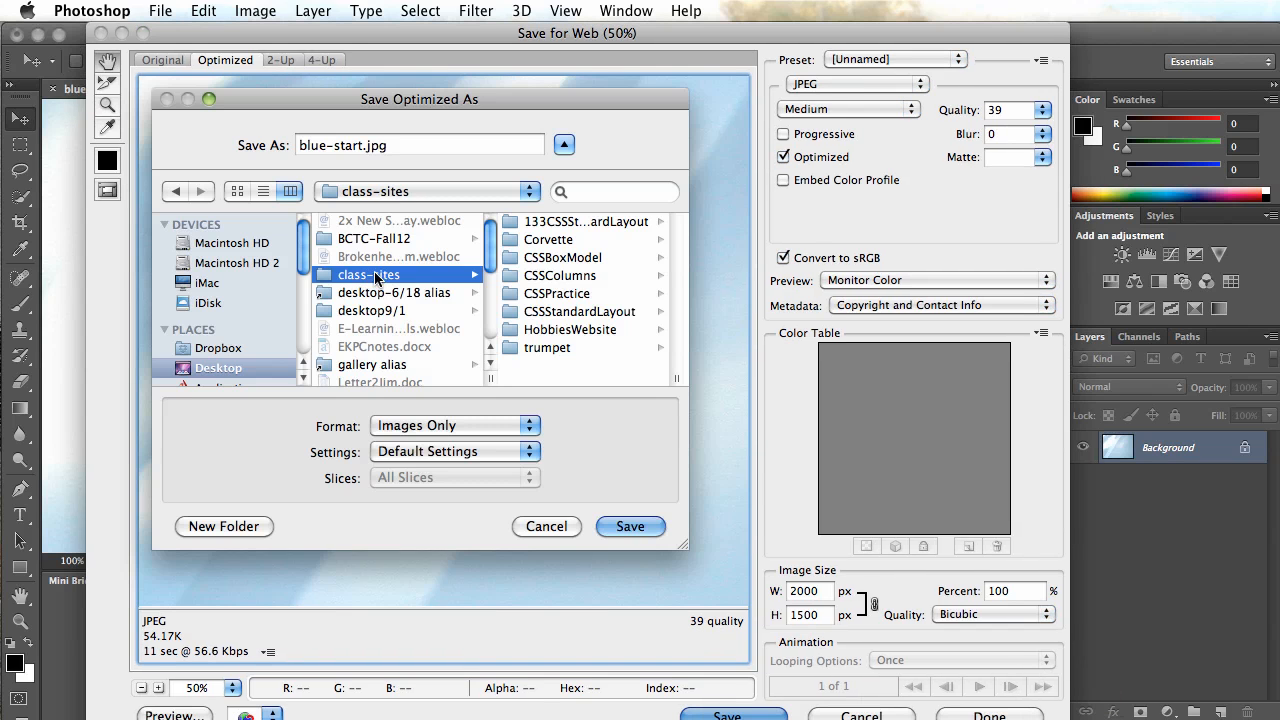
- Save the optimized JPEG as blue-bg.jpg in the CSSColumns site folder
click(541, 306)
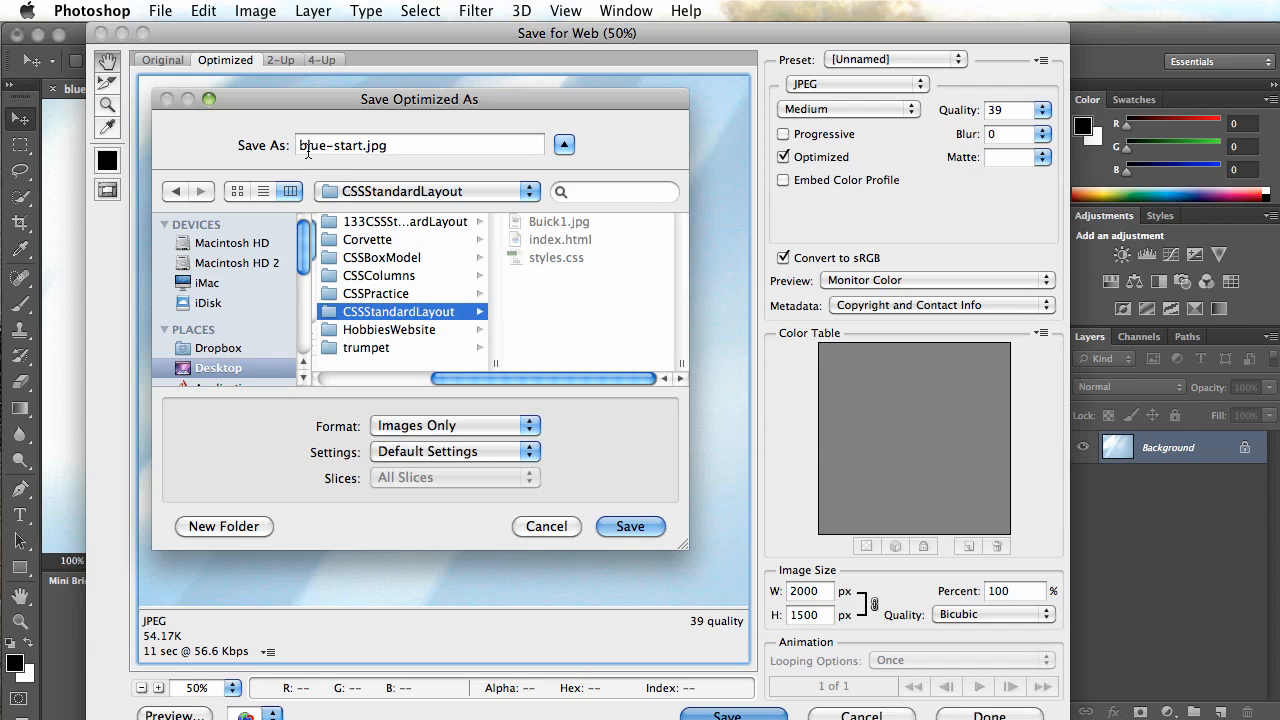
click(349, 146)
drag(349, 147, 334, 147)
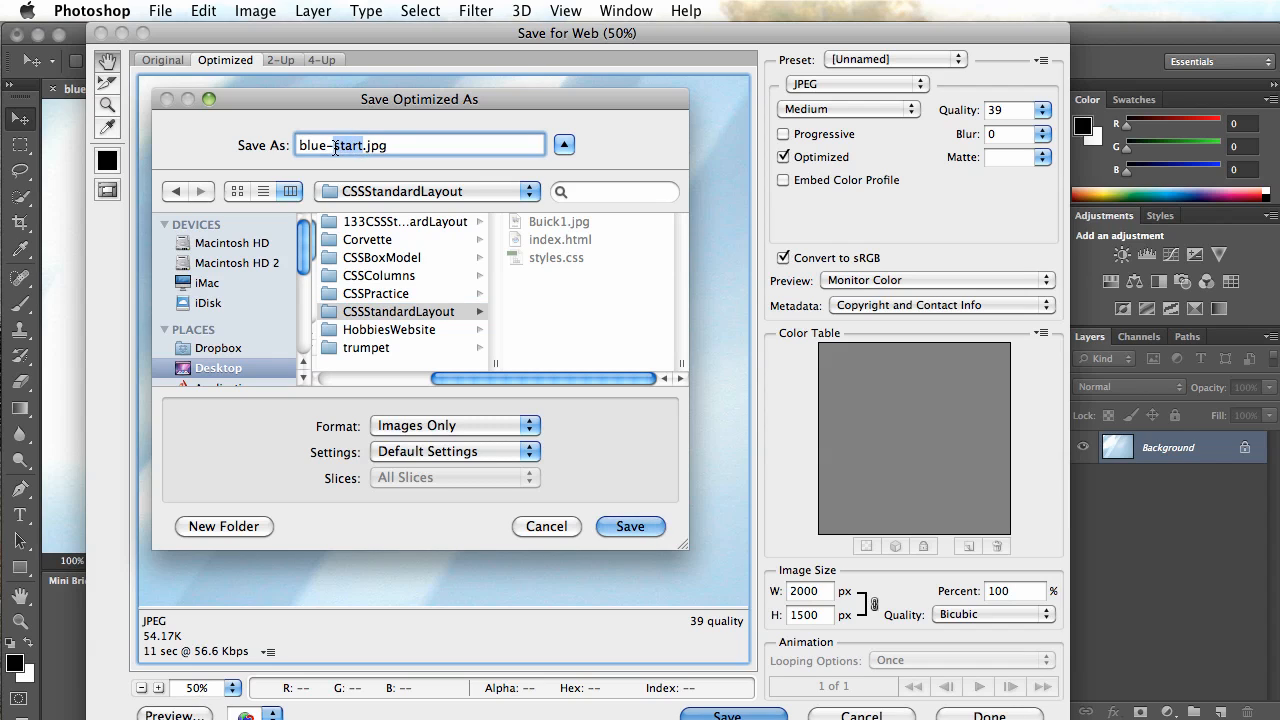
text(bg)
click(633, 527)
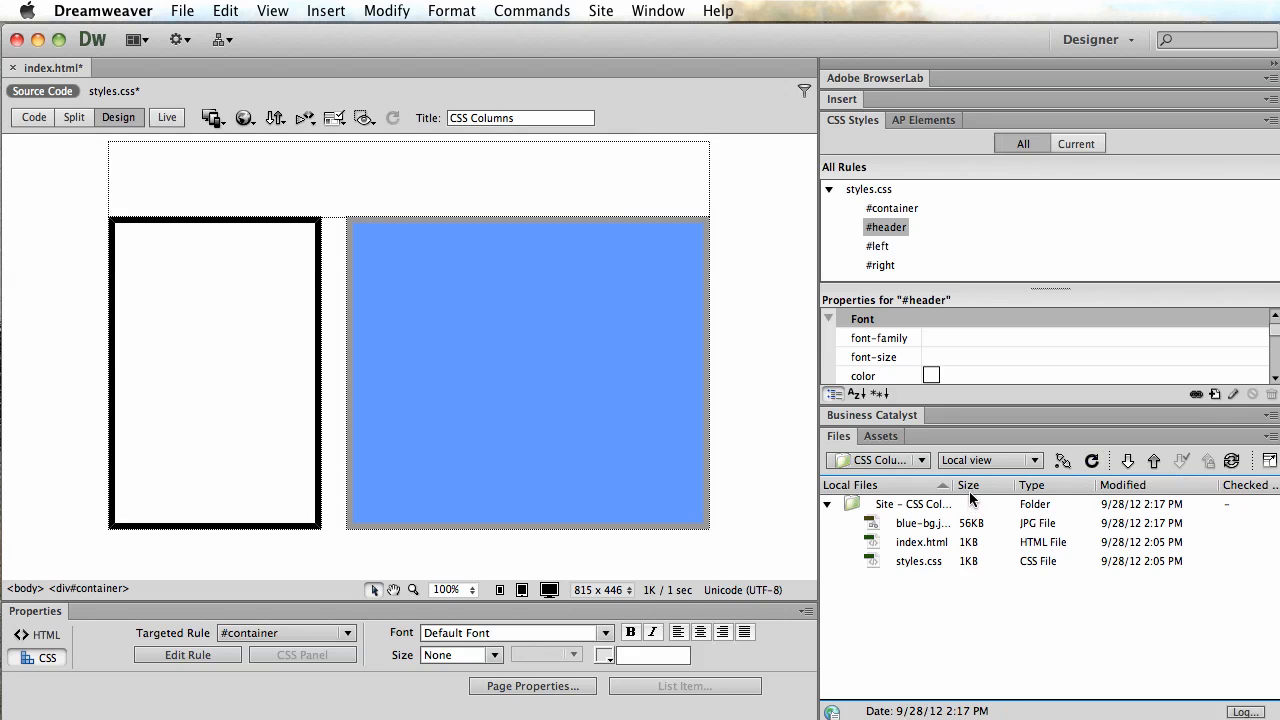
- Set blue-bg.jpg from the CSSColumns folder as the page's background image in the CSS appearance page properties
drag(955, 485, 1035, 484)
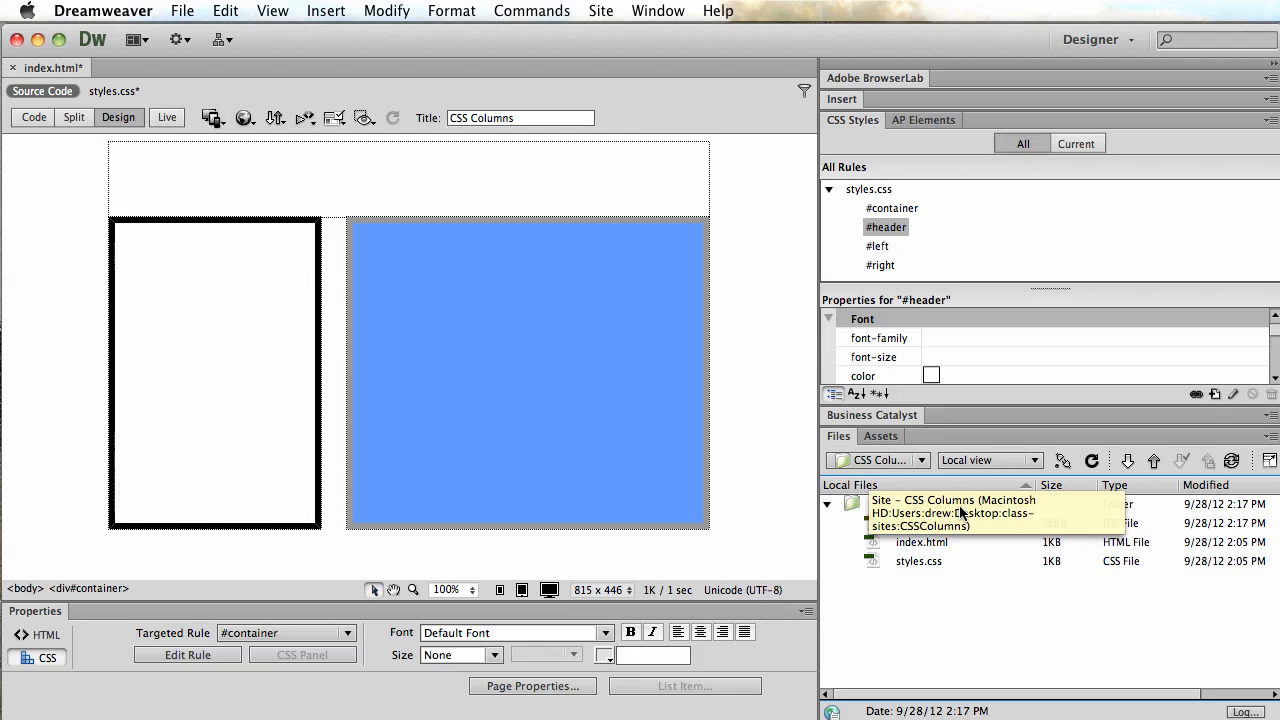
click(392, 10)
click(407, 37)
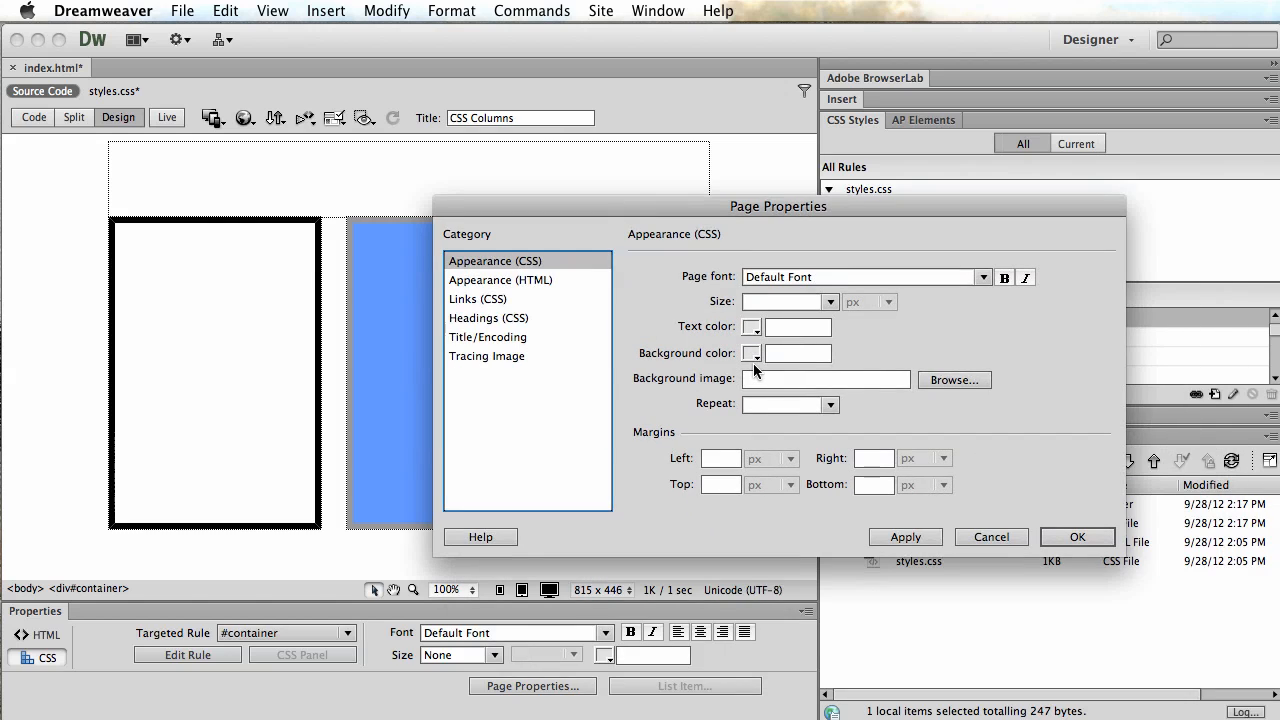
click(955, 381)
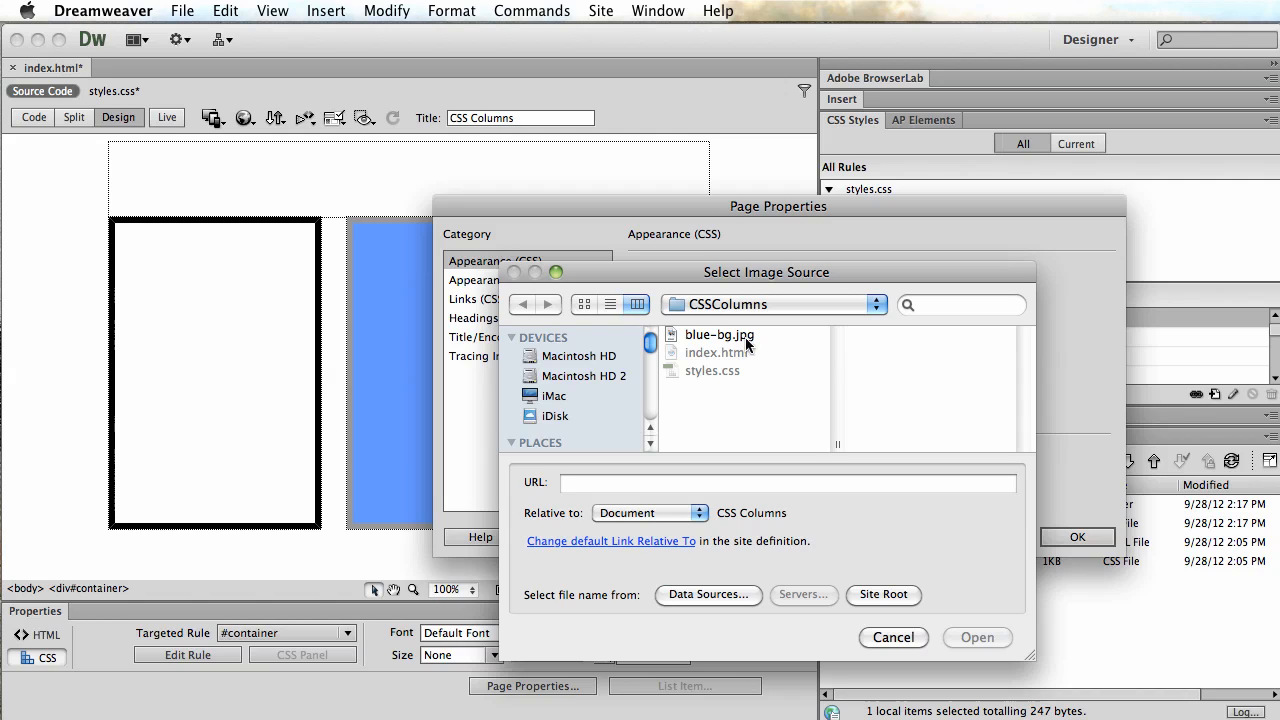
click(708, 338)
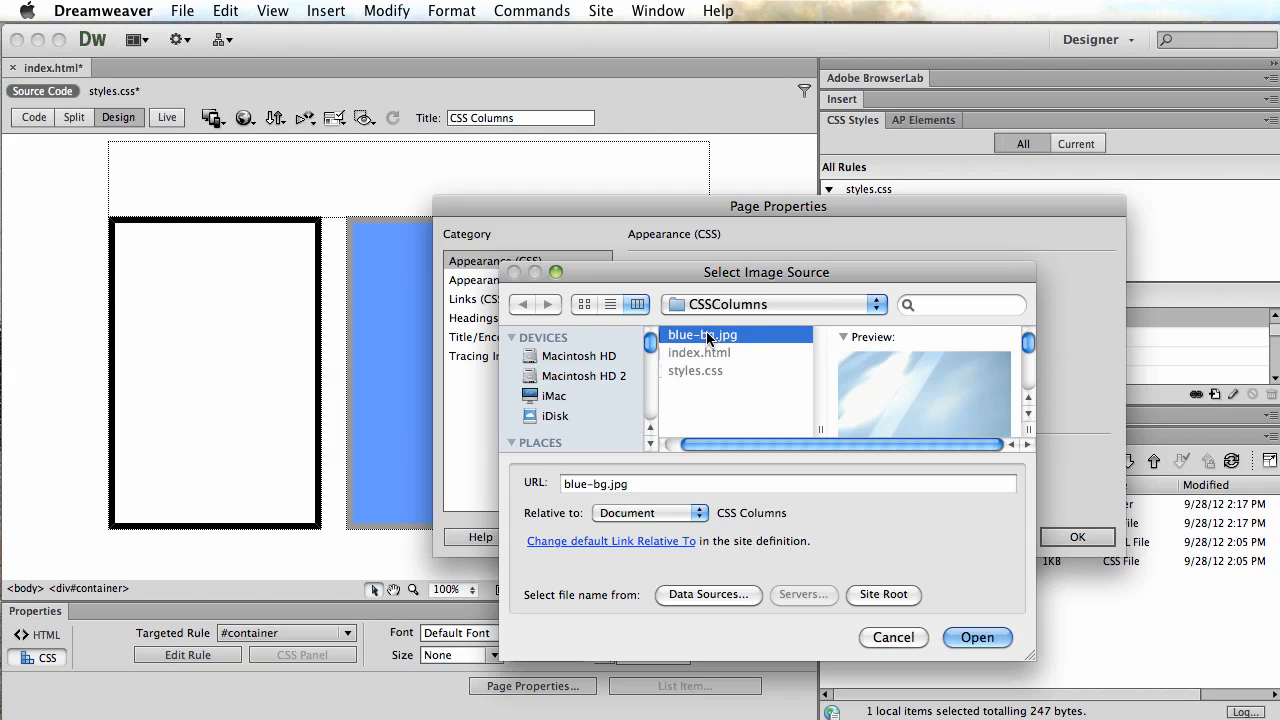
click(977, 637)
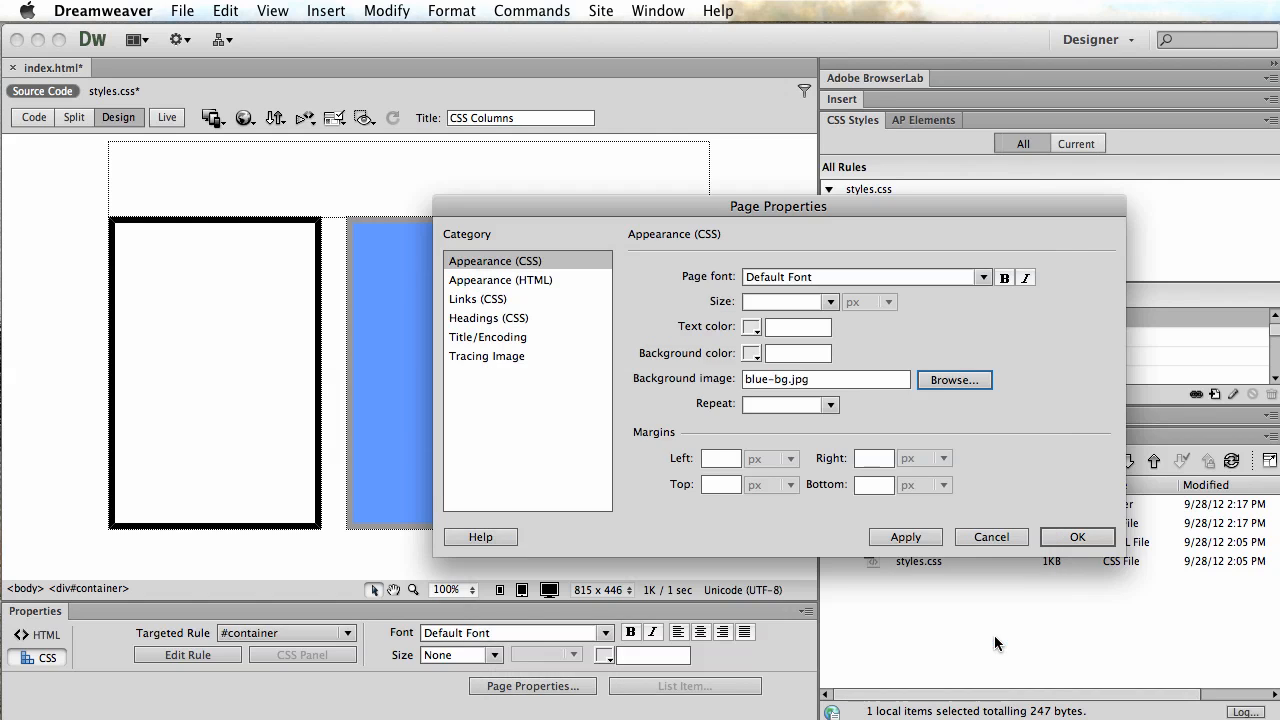
click(914, 544)
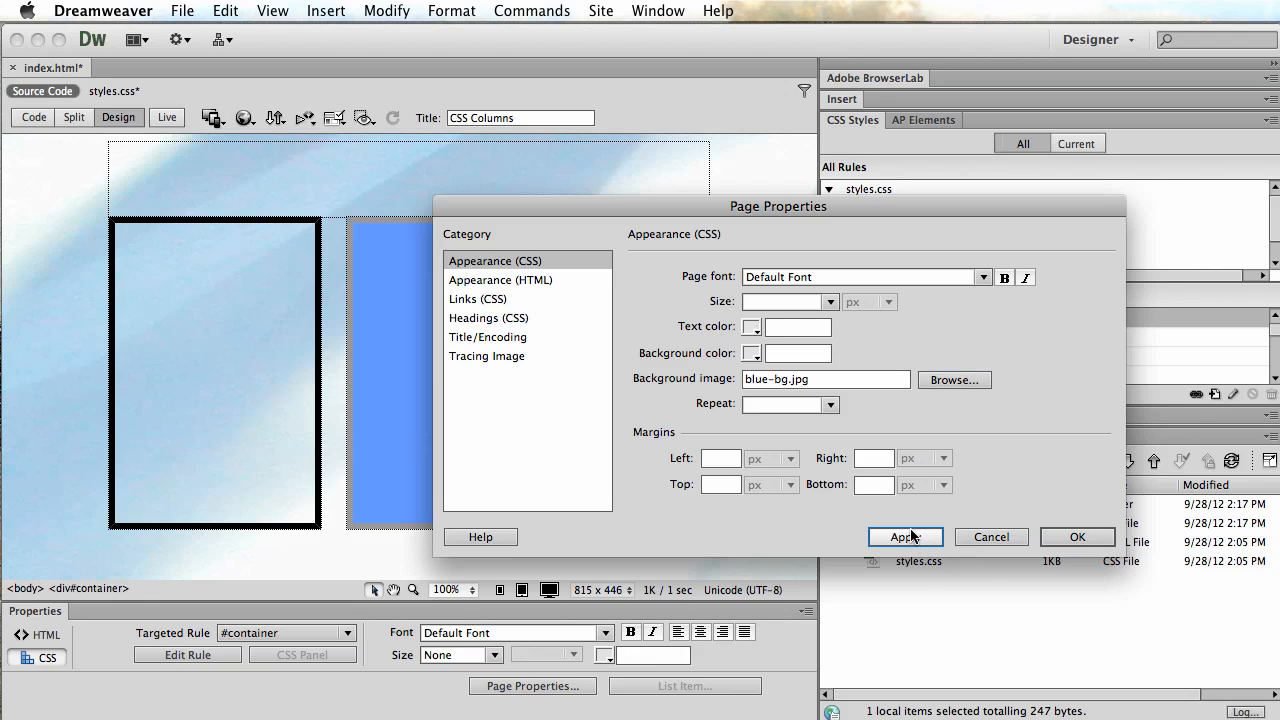
click(1072, 538)
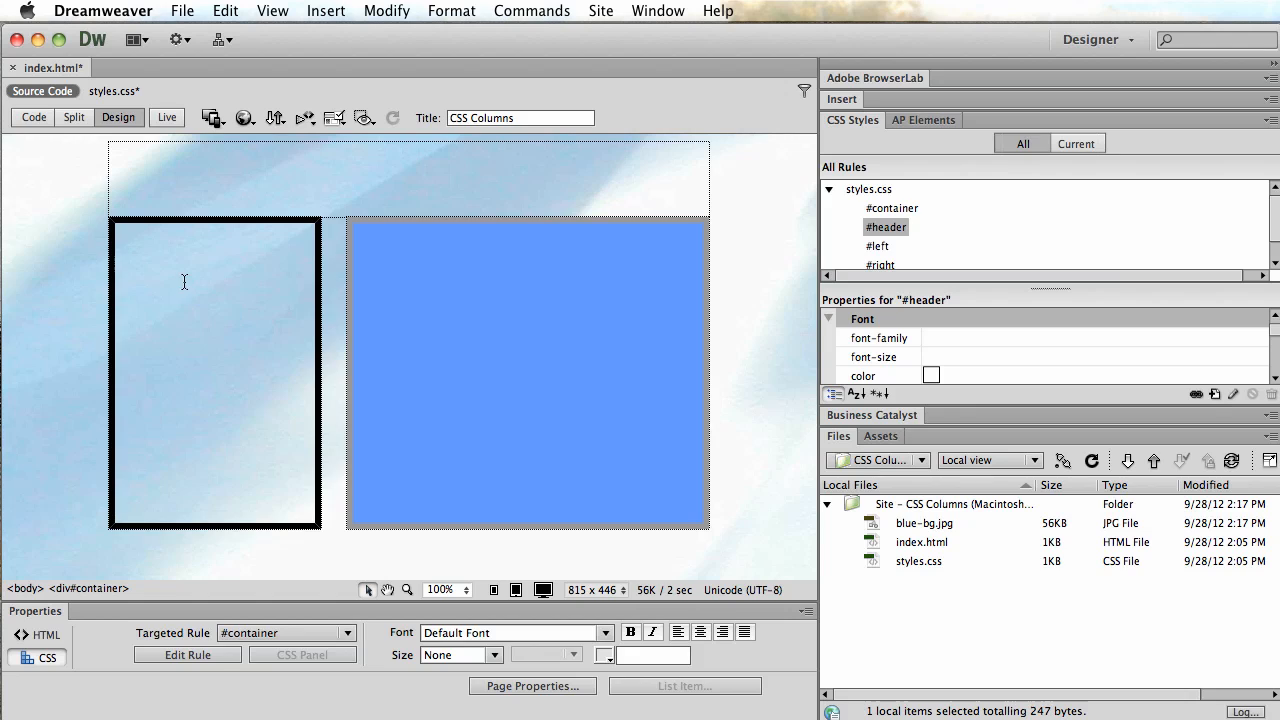
text(Lin)
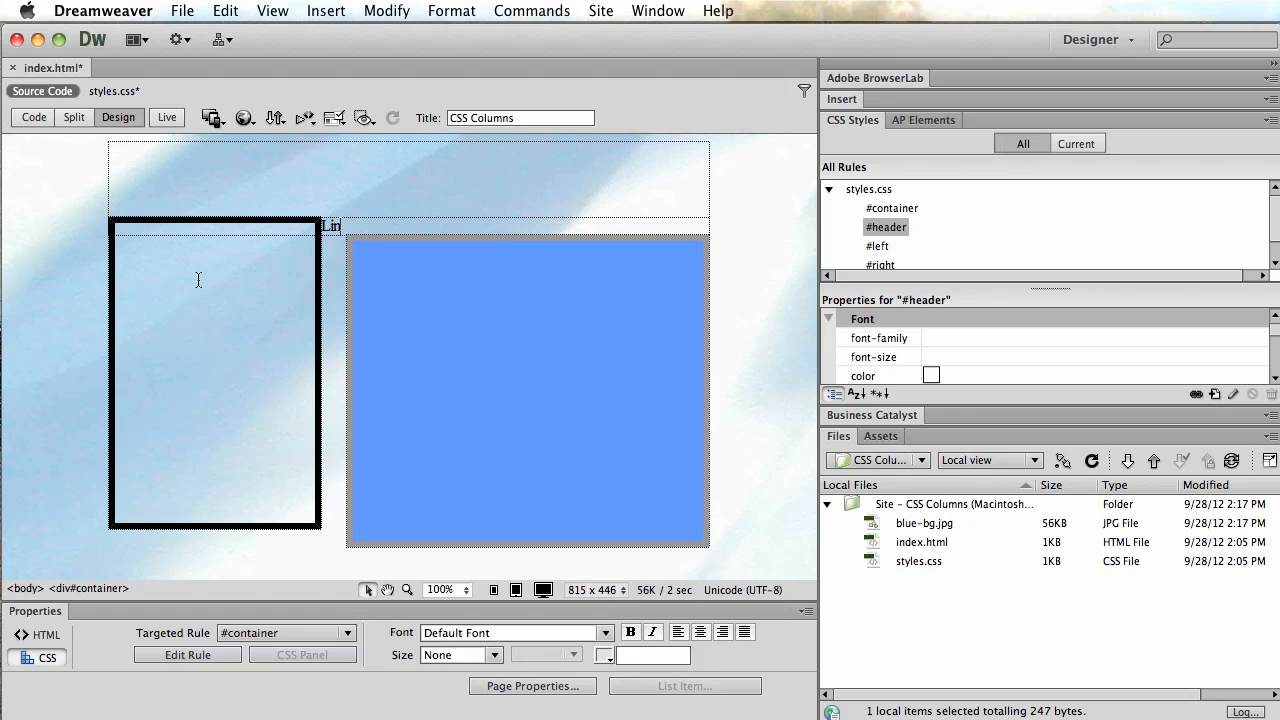
key(super+z)
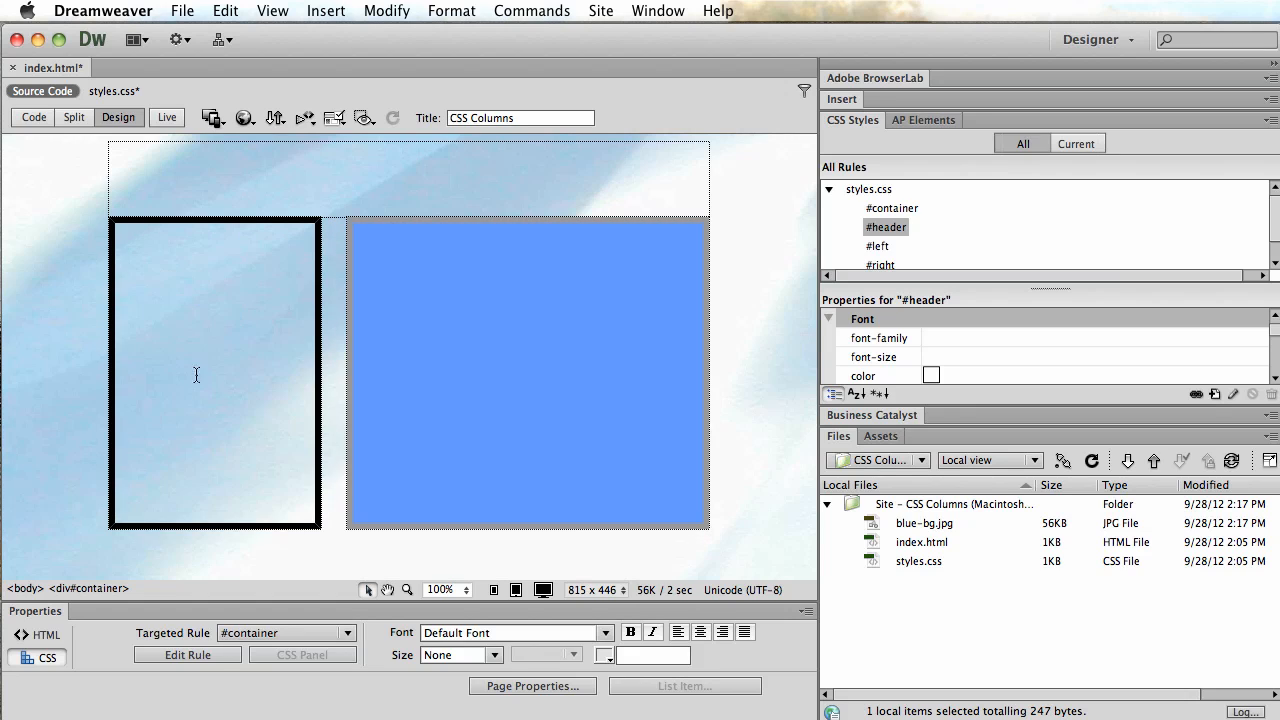
click(323, 226)
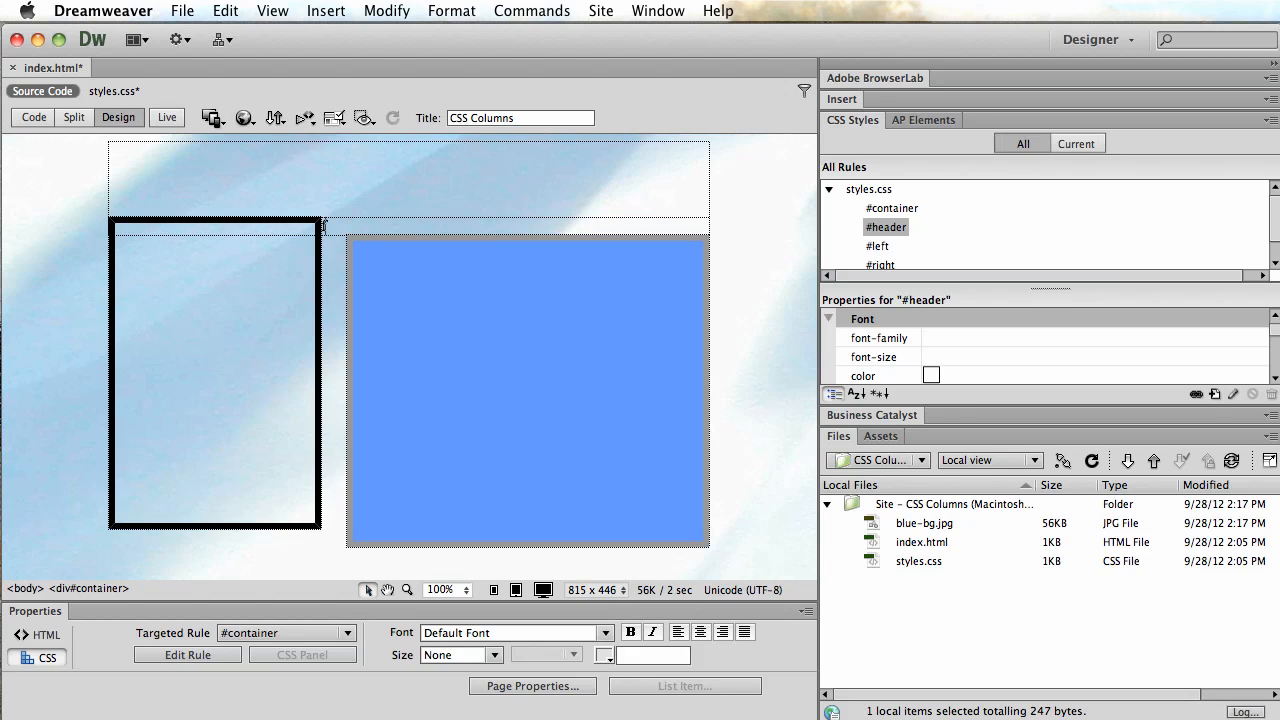
key(BackSpace)
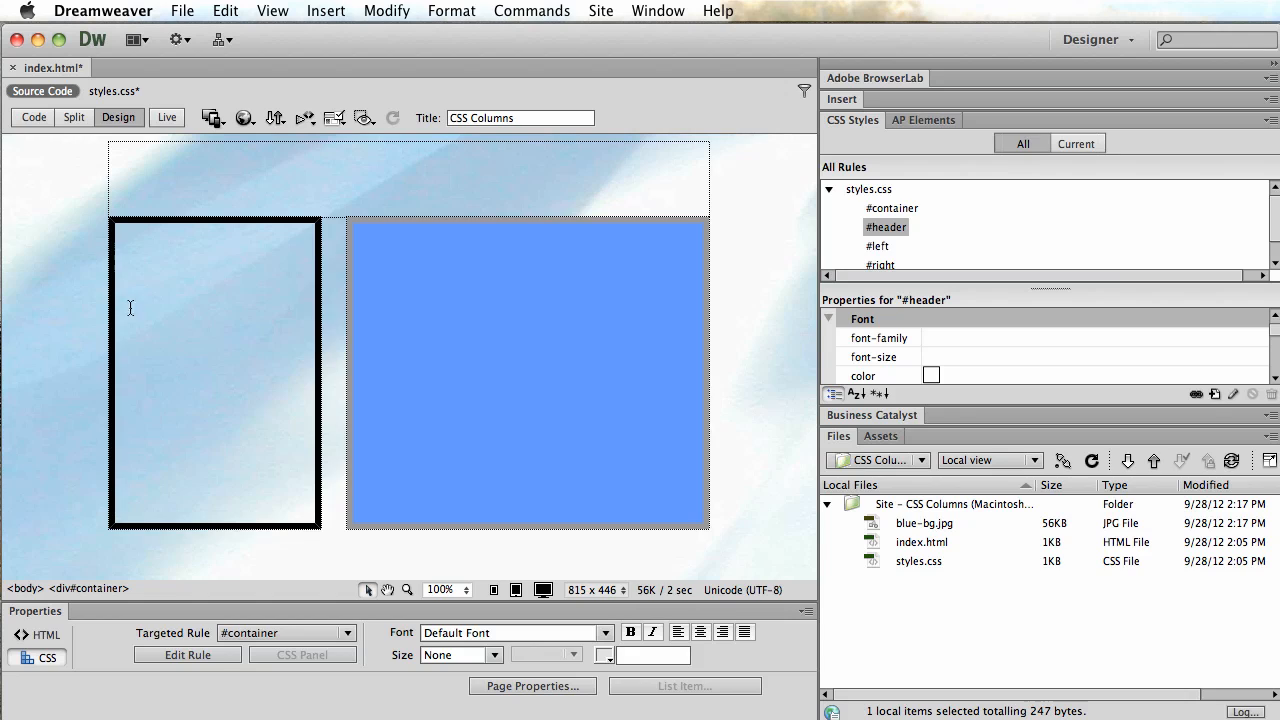
- Insert the placeholder text "aasdfsafd" inside the left div in the source code and return to the design view
click(34, 118)
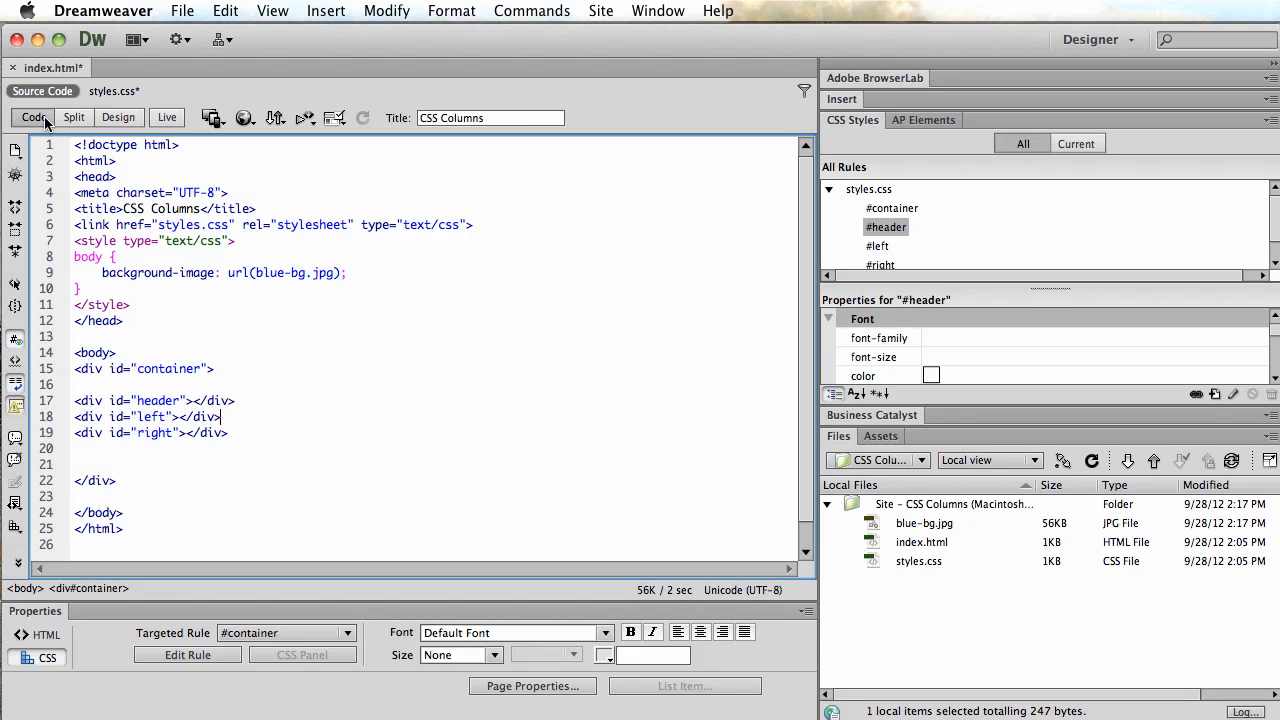
click(180, 418)
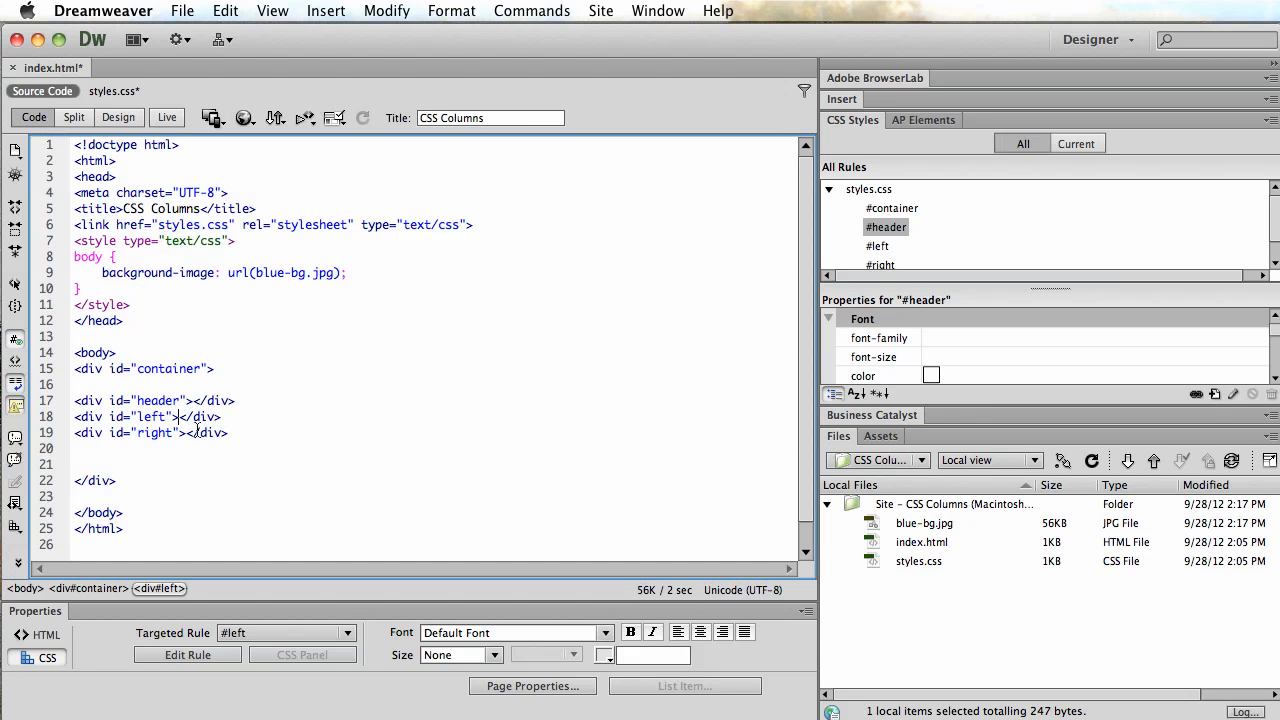
text(aasdf)
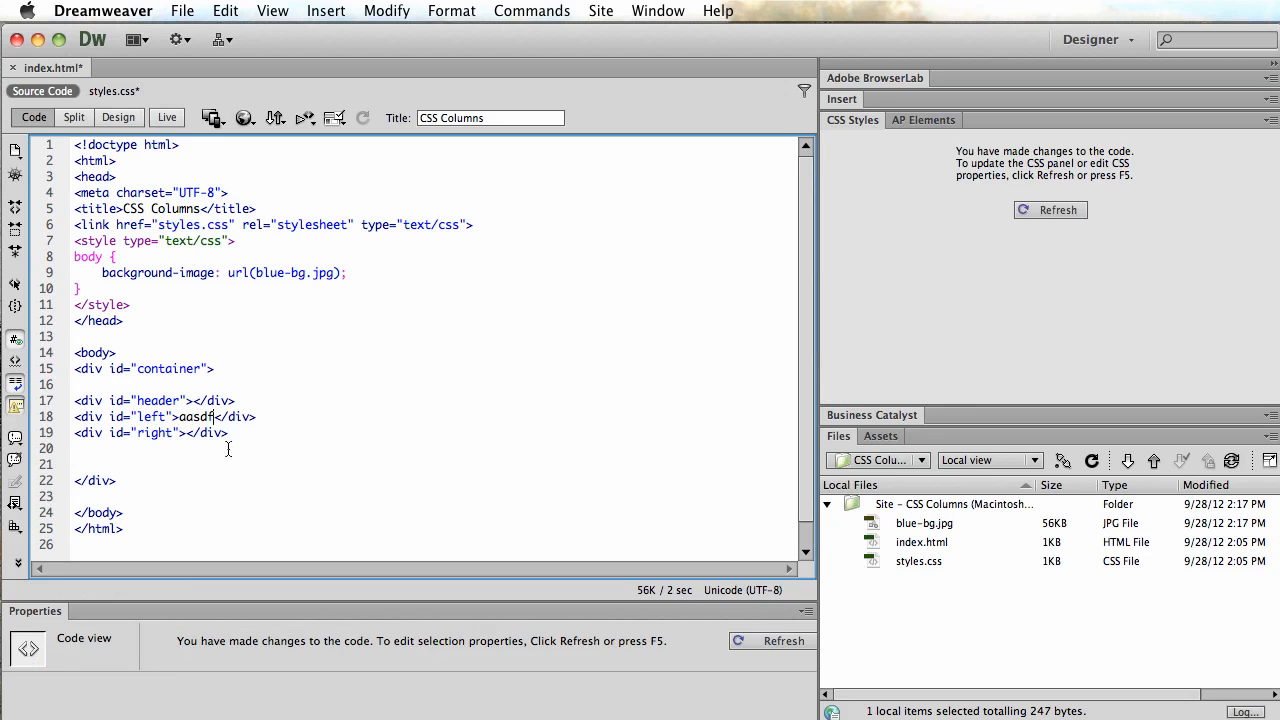
text(safd)
click(117, 117)
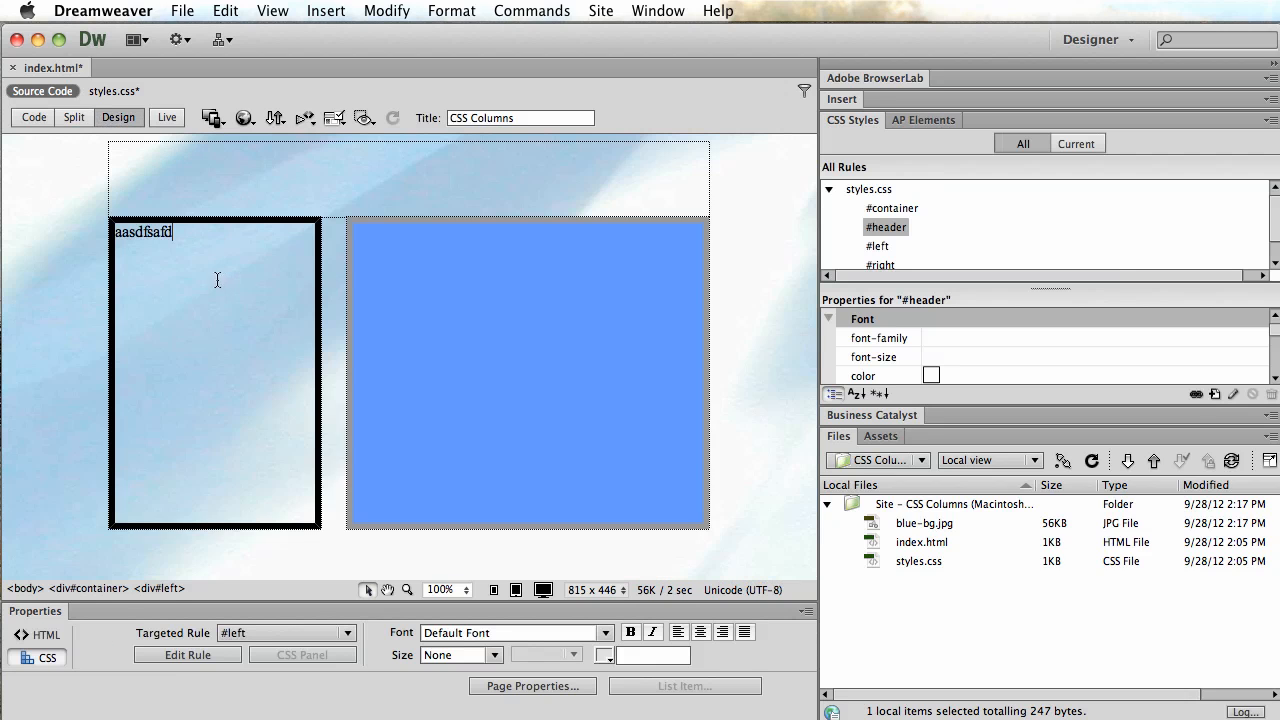
- Replace the placeholder text in the left column with Link 1, Link 2 and Link 3 as separate paragraphs
triple_click(195, 245)
text(Li)
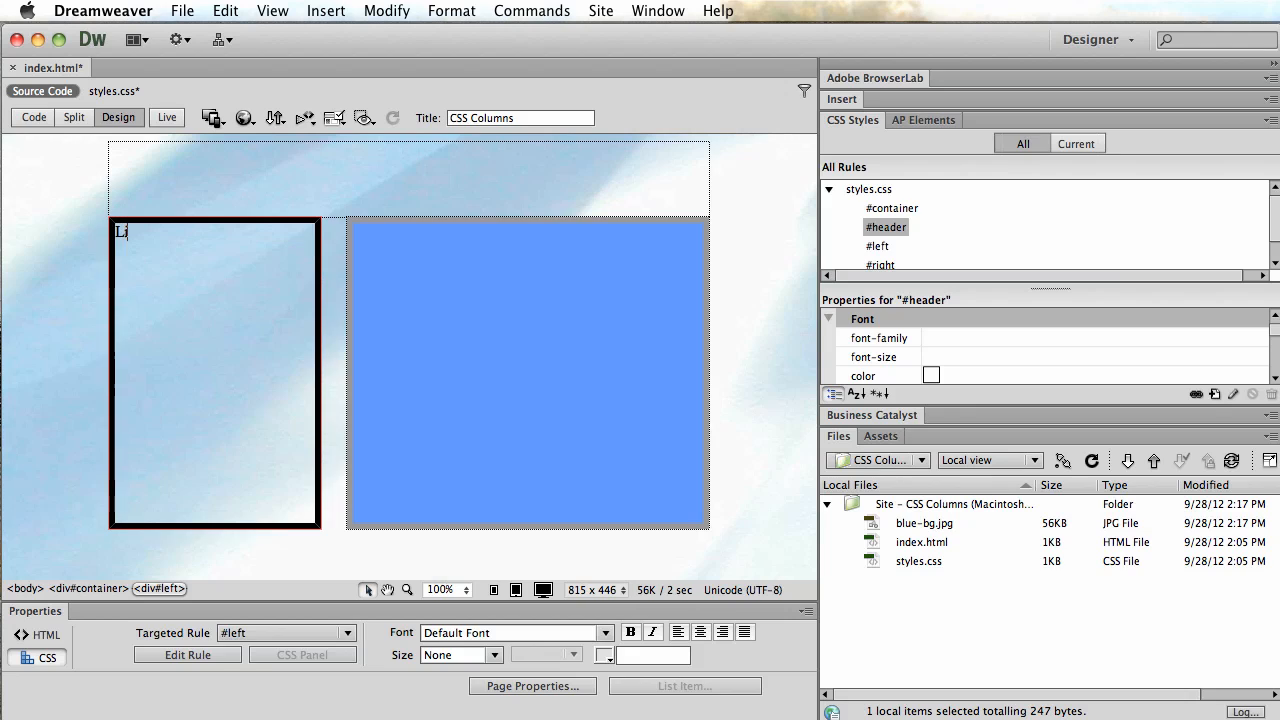
text(nk 1)
key(Return)
text(Lin)
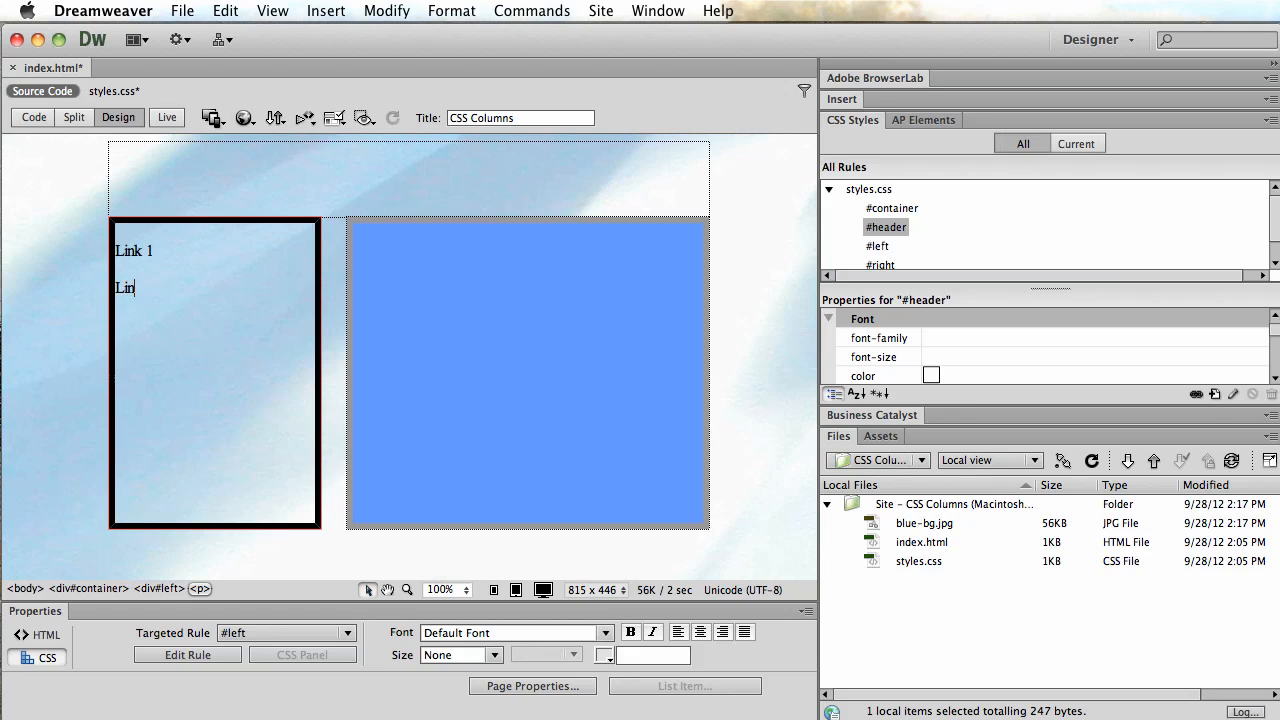
text(LInk 3)
key(BackSpace)
key(BackSpace)
key(BackSpace)
text(ink 3)
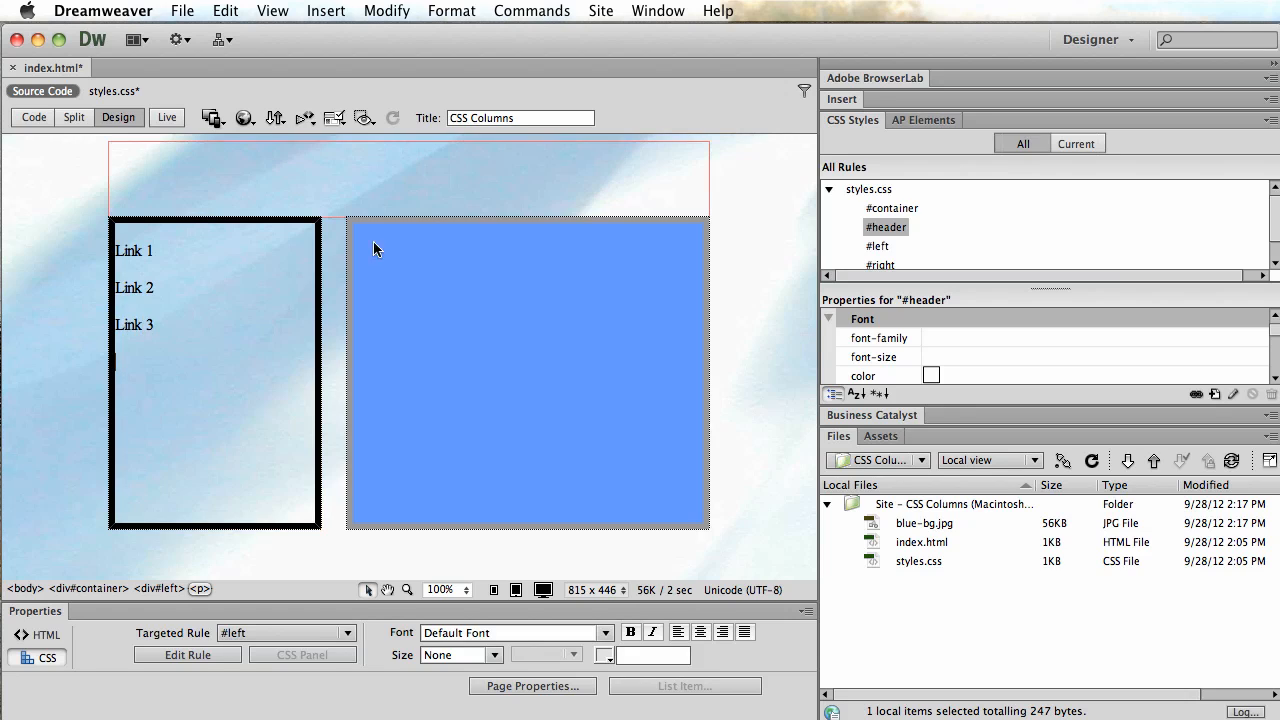
- Place the text cursor in the blue right column
click(546, 306)
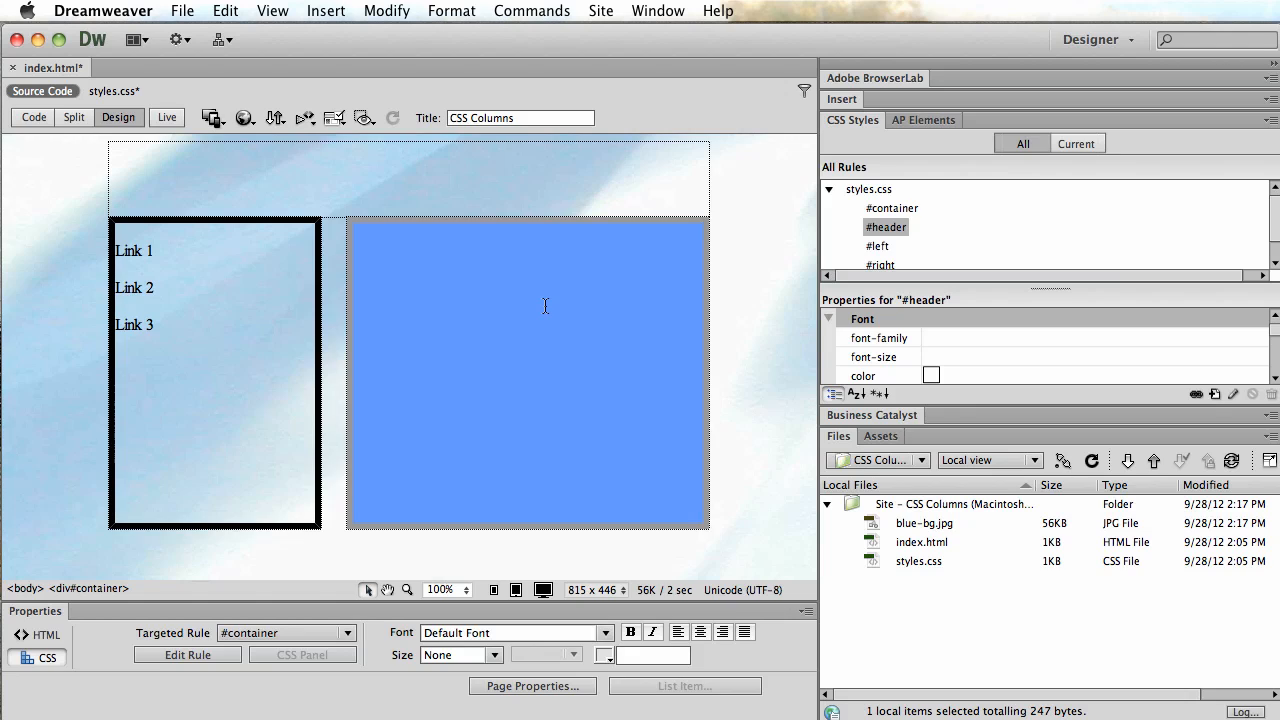